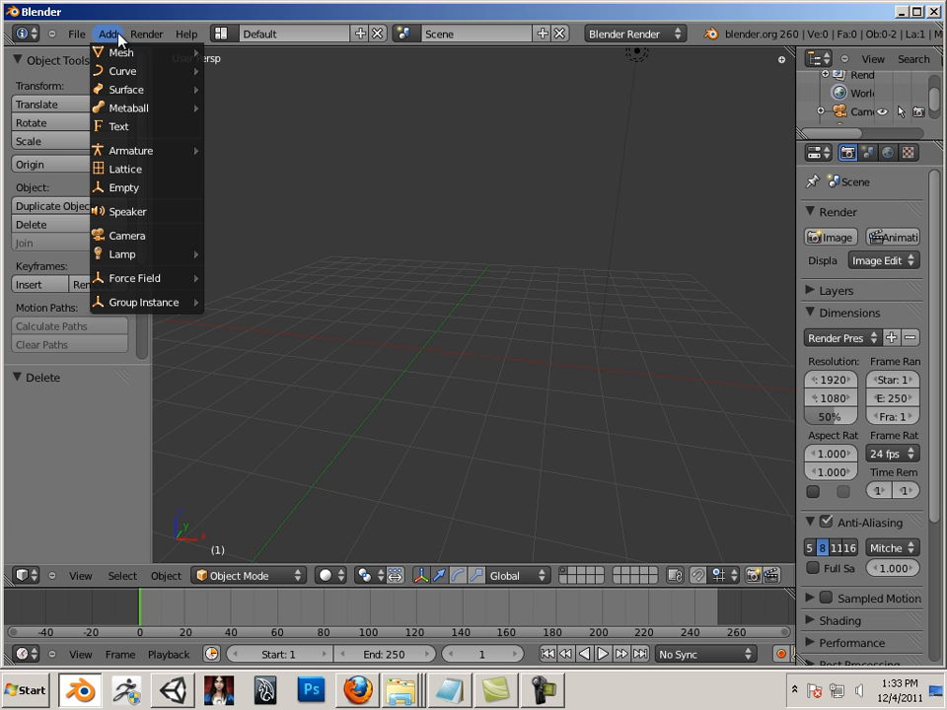
- Add a single-bone armature to the scene
{"action": "mouse_move", "coordinate": [134, 151]}
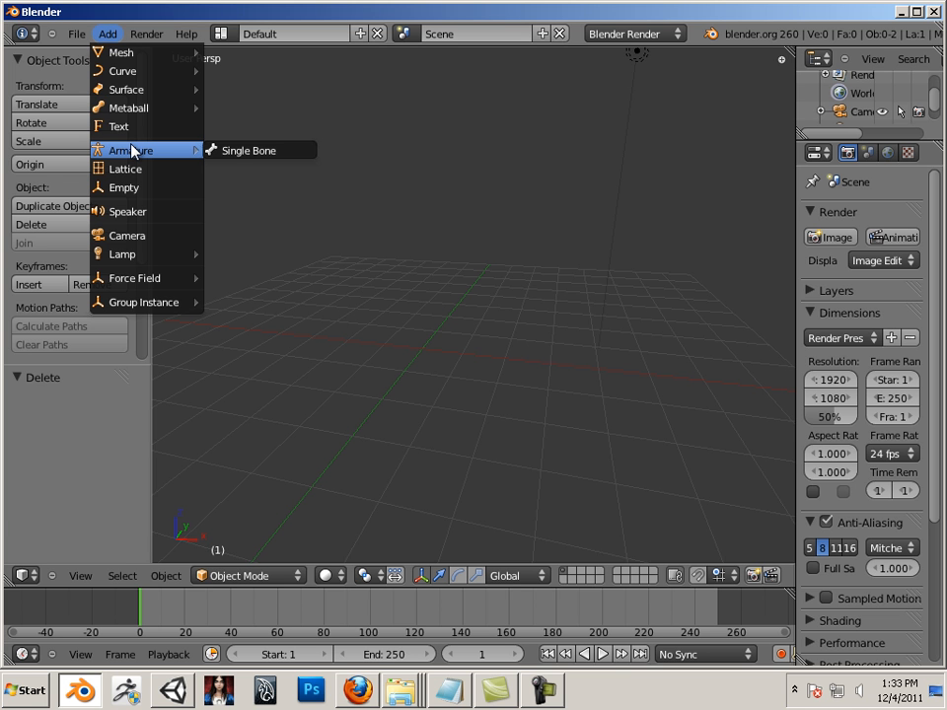
{"action": "left_click", "coordinate": [246, 160]}
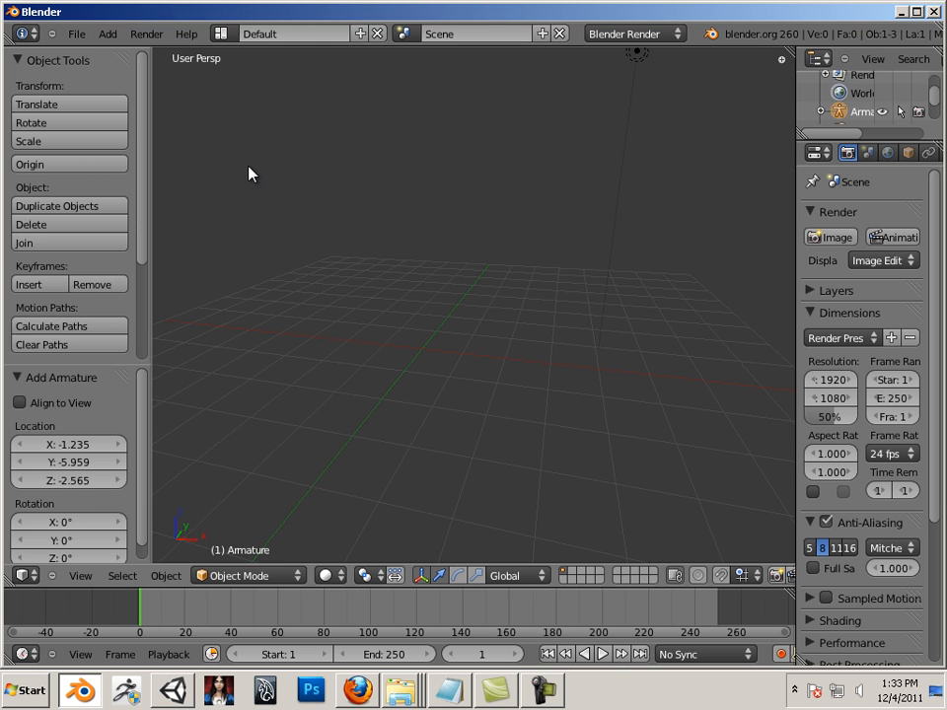
{"action": "scroll", "coordinate": [349, 255], "scroll_direction": "down", "scroll_amount": 5}
{"action": "middle_click_drag", "start_coordinate": [454, 394], "coordinate": [364, 399]}
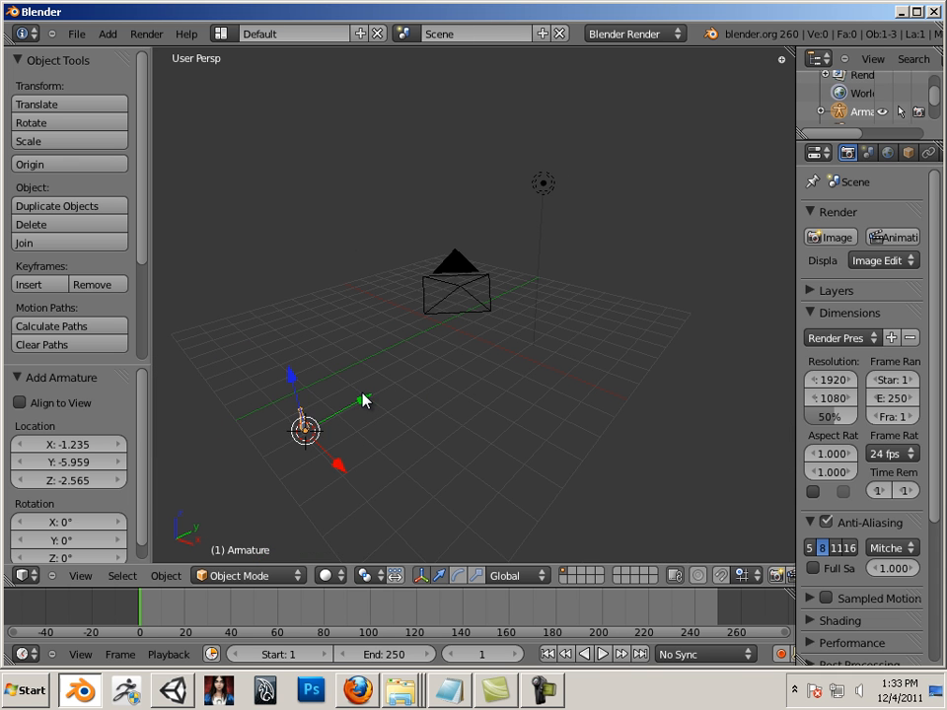
- Move the armature towards the grid centre, about 6.7 units along Y and about 2.2 units up along Z
{"action": "key", "text": "g"}
{"action": "key", "text": "y"}
{"action": "left_click", "coordinate": [507, 342]}
{"action": "key", "text": "g"}
{"action": "key", "text": "z"}
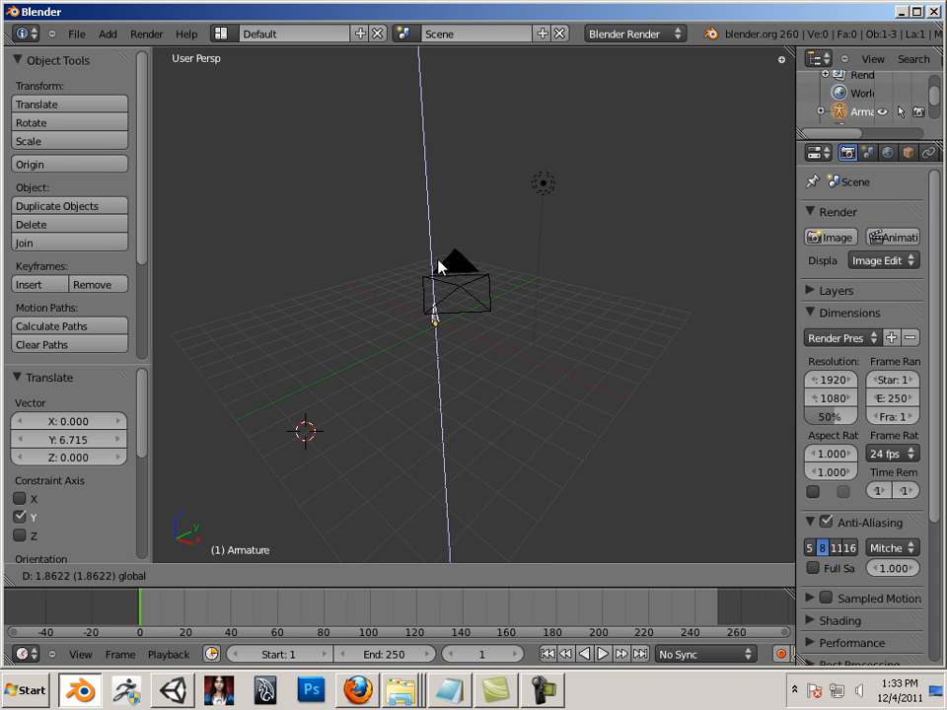
{"action": "left_click", "coordinate": [409, 302]}
{"action": "middle_click_drag", "start_coordinate": [409, 302], "coordinate": [445, 360]}
{"action": "left_click", "coordinate": [443, 340]}
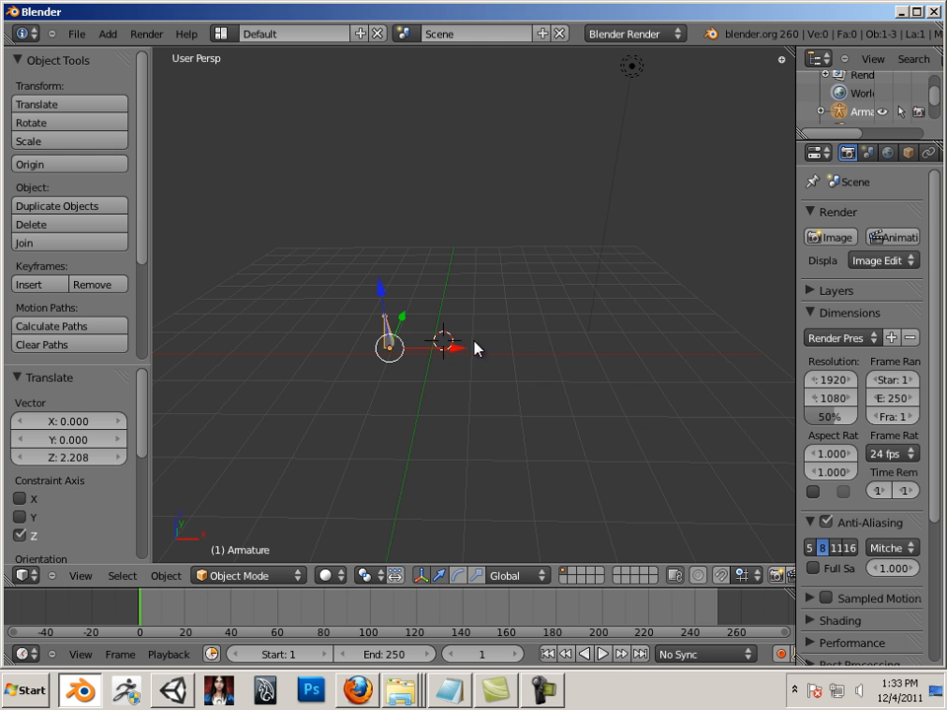
- Shift the armature about 1.1 units along X and about -0.25 units along Y to place it near the origin
{"action": "key", "text": "g"}
{"action": "key", "text": "x"}
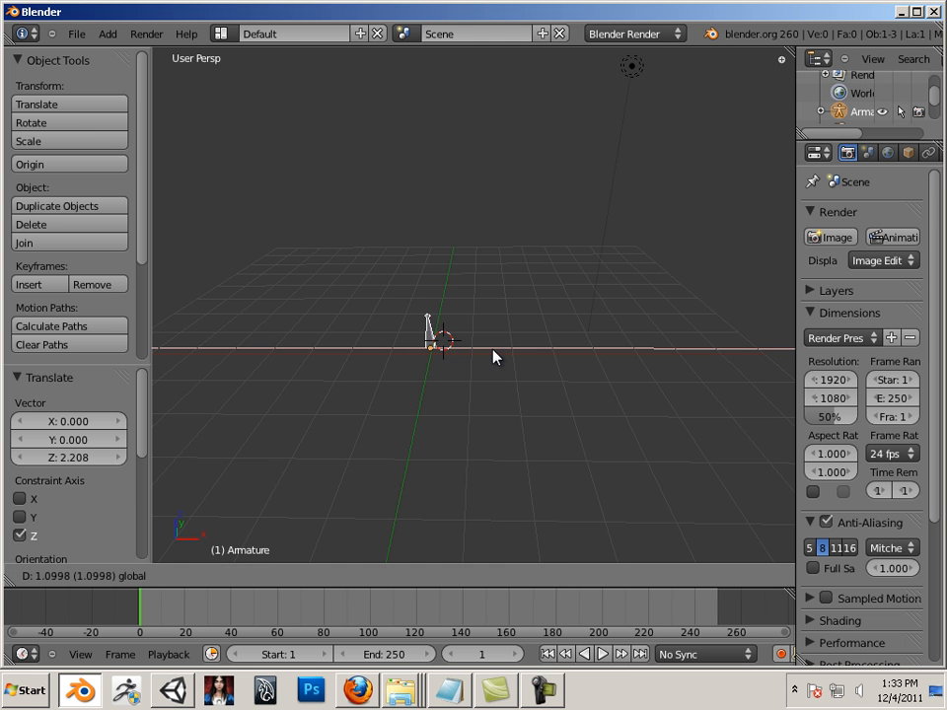
{"action": "left_click", "coordinate": [497, 356]}
{"action": "key", "text": "g"}
{"action": "key", "text": "y"}
{"action": "left_click", "coordinate": [437, 325]}
{"action": "middle_click_drag", "start_coordinate": [437, 326], "coordinate": [449, 441]}
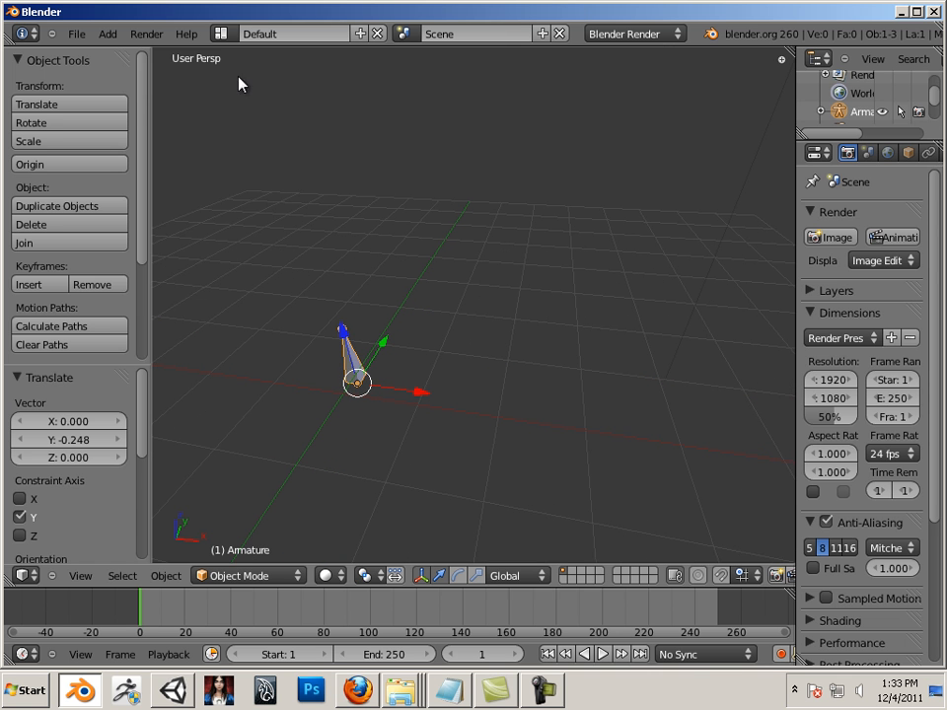
- Add a Bezier circle and move it beside the armature, about 1.45 units along X and 2.13 units along Y
{"action": "left_click", "coordinate": [107, 34]}
{"action": "mouse_move", "coordinate": [111, 73]}
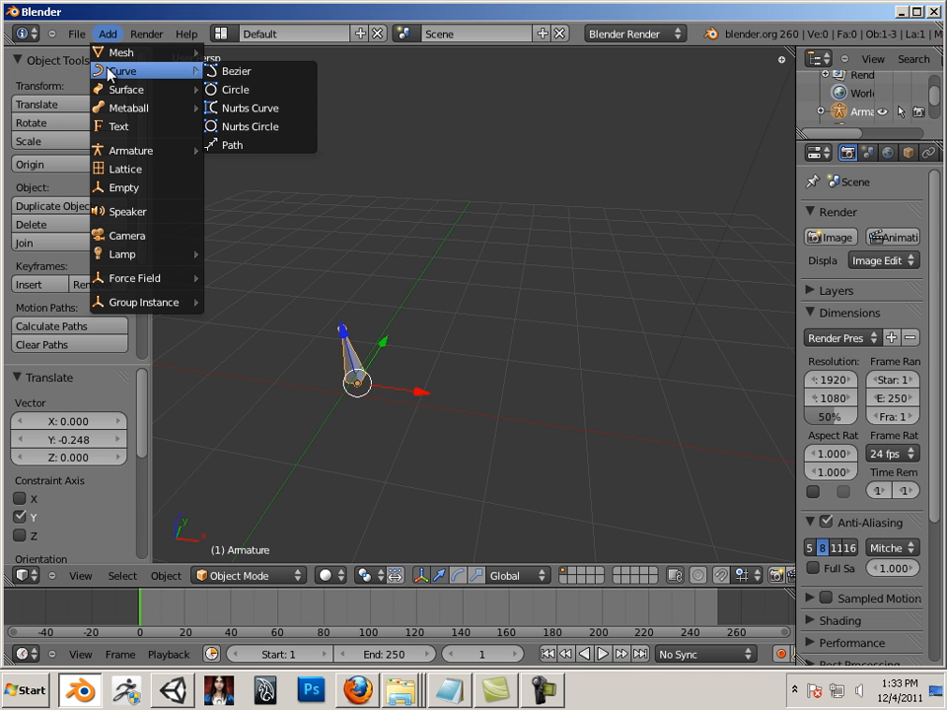
{"action": "left_click", "coordinate": [234, 89]}
{"action": "middle_click_drag", "start_coordinate": [511, 353], "coordinate": [367, 388]}
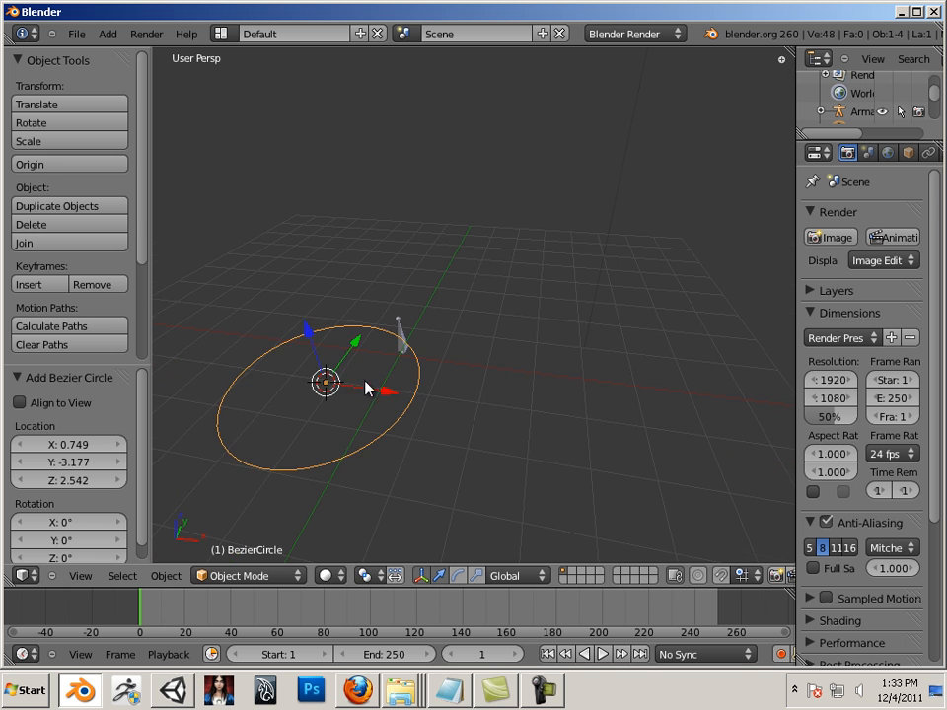
{"action": "left_click_drag", "start_coordinate": [384, 395], "coordinate": [515, 425]}
{"action": "left_click_drag", "start_coordinate": [486, 376], "coordinate": [552, 268]}
- Scale the armature up uniformly by about 4.55
{"action": "right_click", "coordinate": [405, 351]}
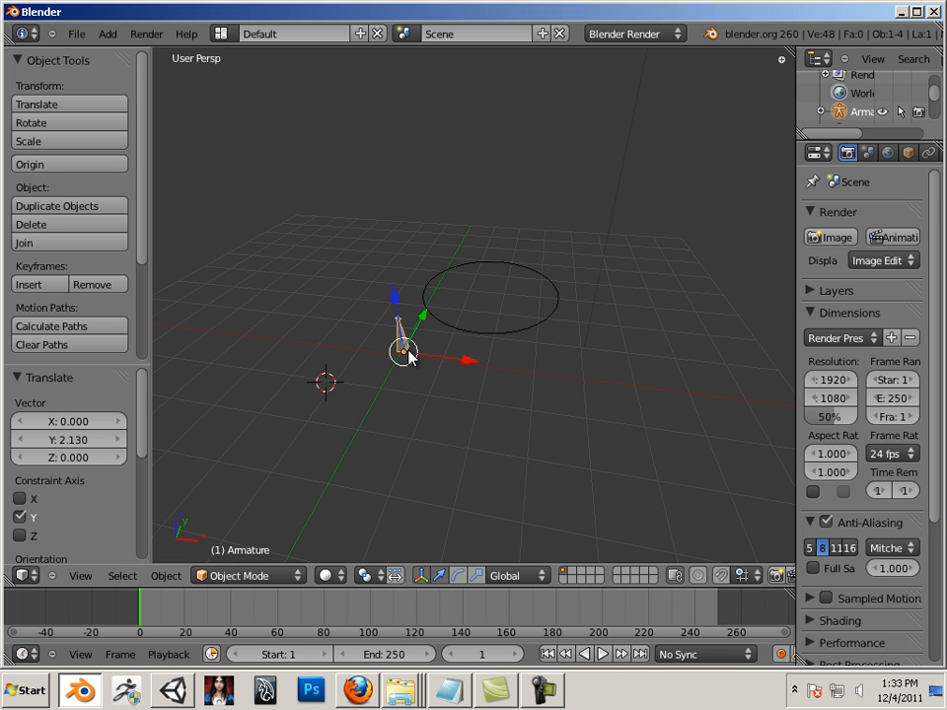
{"action": "key", "text": "s"}
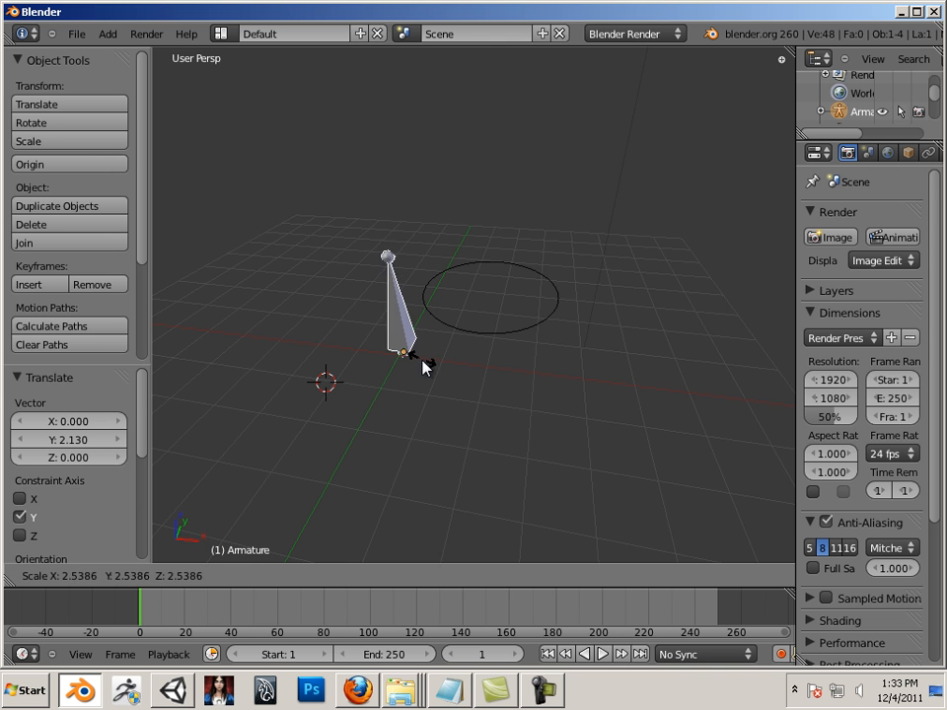
{"action": "left_click", "coordinate": [446, 365]}
{"action": "middle_click_drag", "start_coordinate": [461, 338], "coordinate": [478, 429]}
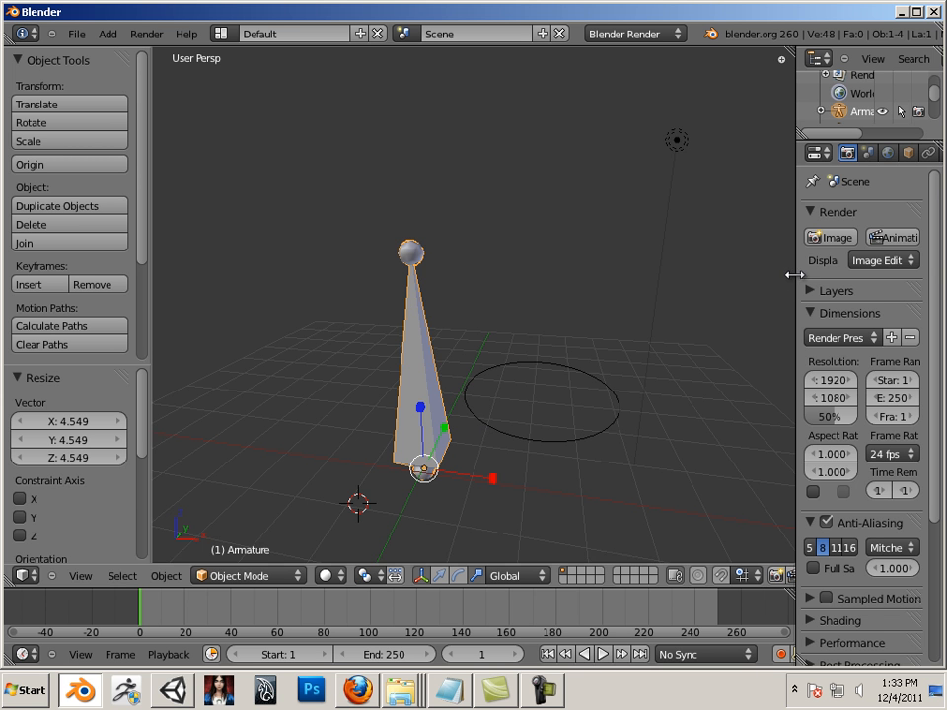
- Widen the properties area and rename the armature's bone to child
{"action": "left_click_drag", "start_coordinate": [796, 276], "coordinate": [594, 276]}
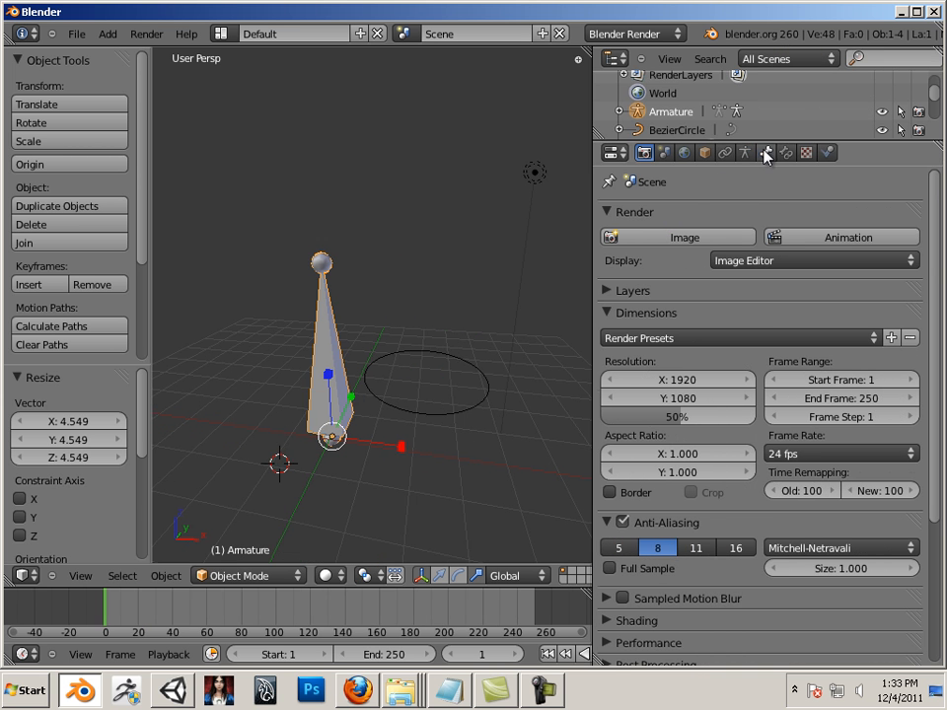
{"action": "left_click", "coordinate": [767, 153]}
{"action": "left_click", "coordinate": [679, 209]}
{"action": "type", "text": "child"}
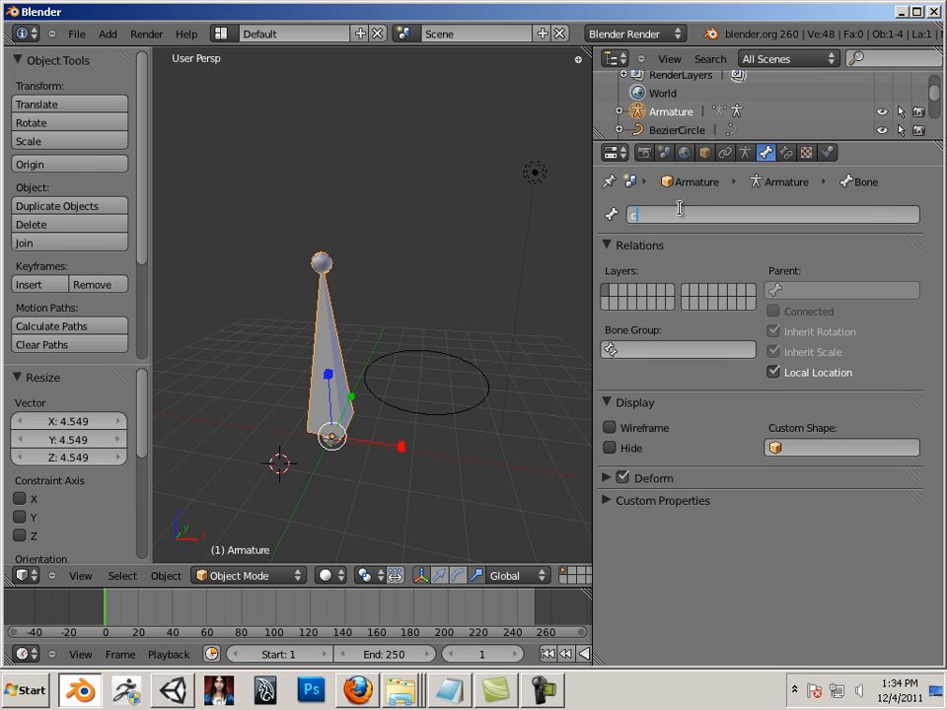
{"action": "key", "text": "Return"}
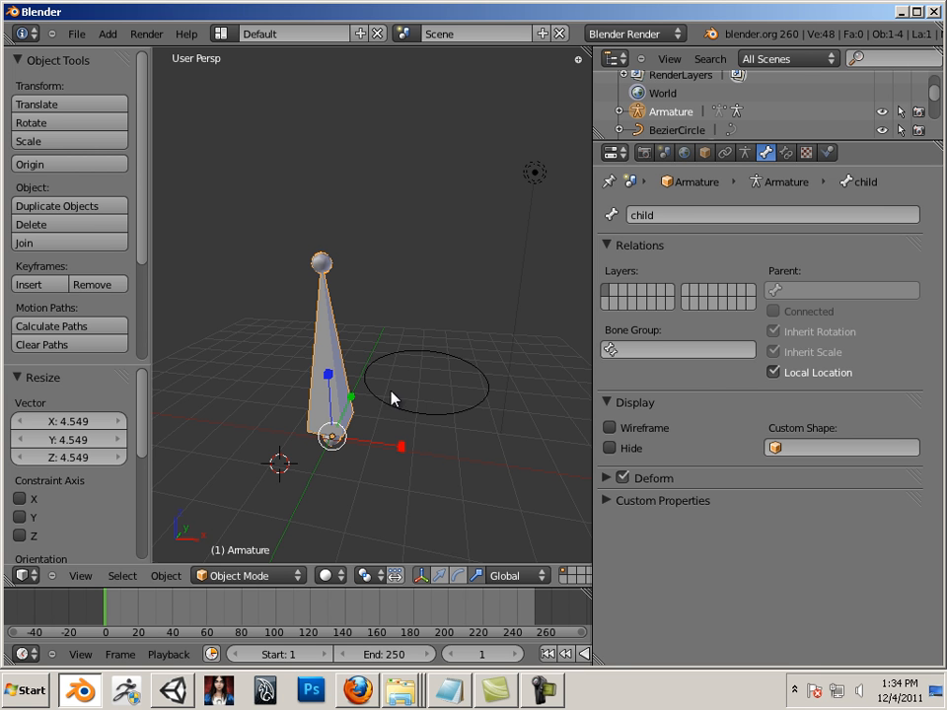
- Rename the Bezier circle object to parent
{"action": "right_click", "coordinate": [411, 416]}
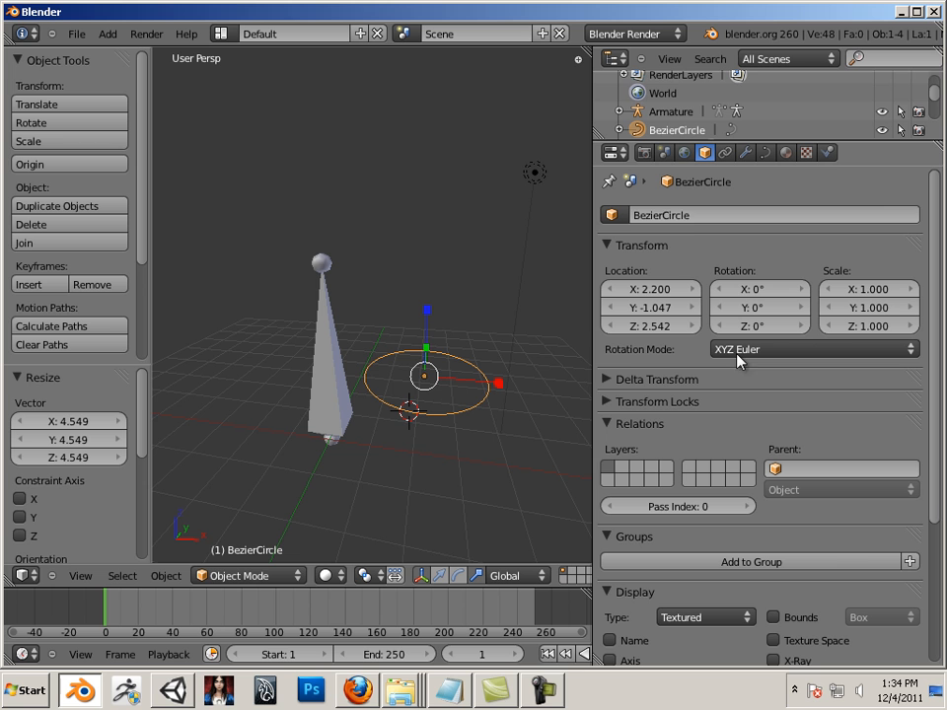
{"action": "left_click", "coordinate": [688, 217]}
{"action": "type", "text": "parent"}
{"action": "key", "text": "Return"}
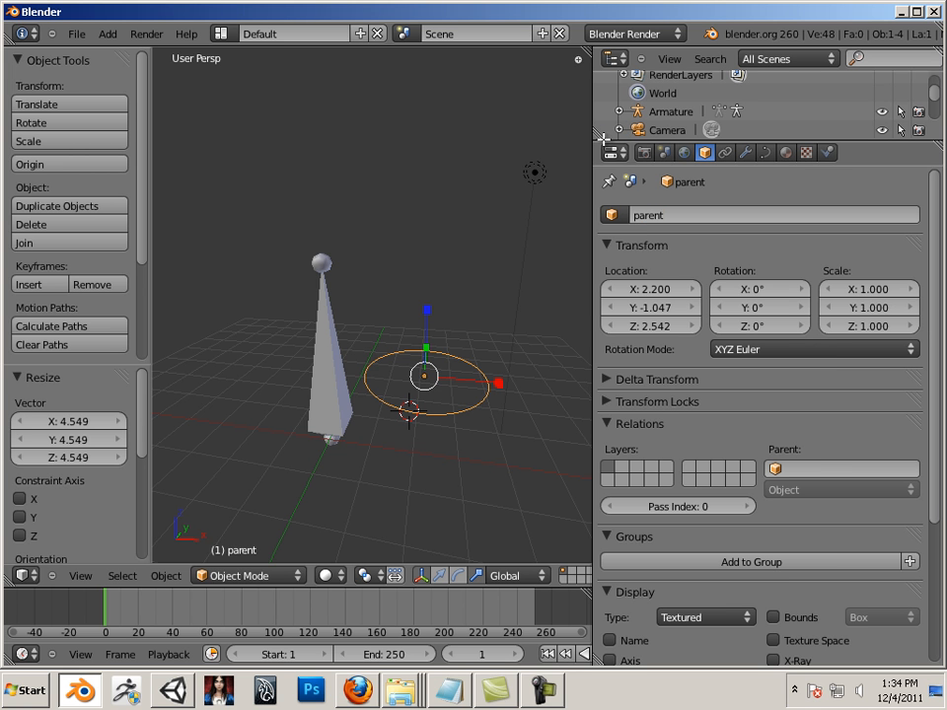
- Enlarge the Outliner, expand the Armature entry, and select the Armature and the parent circle in turn
{"action": "left_click_drag", "start_coordinate": [609, 142], "coordinate": [606, 367]}
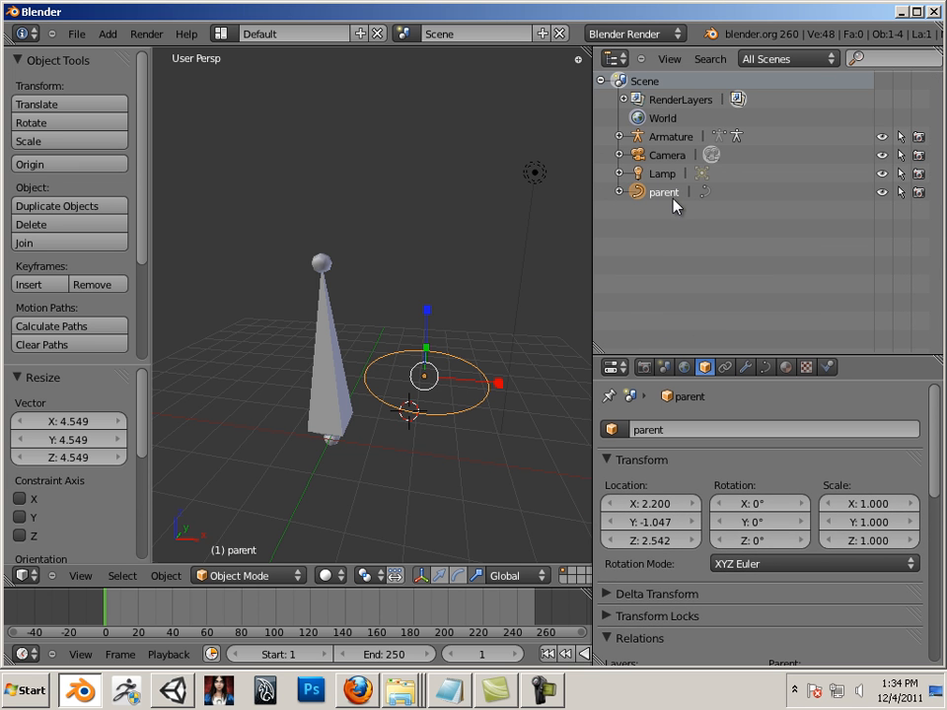
{"action": "left_click", "coordinate": [619, 137]}
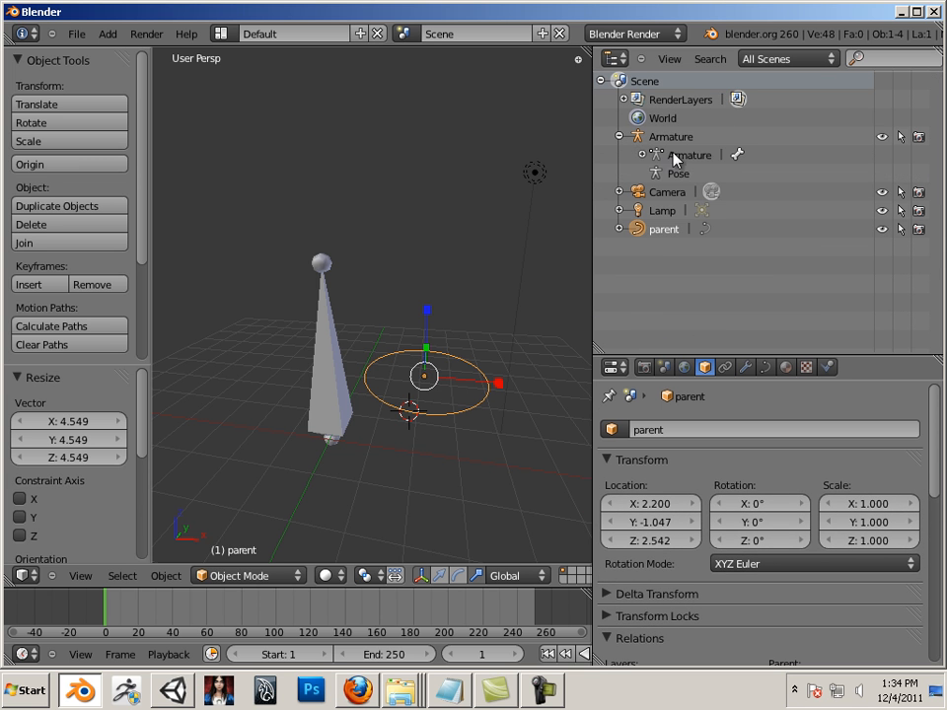
{"action": "left_click", "coordinate": [665, 139]}
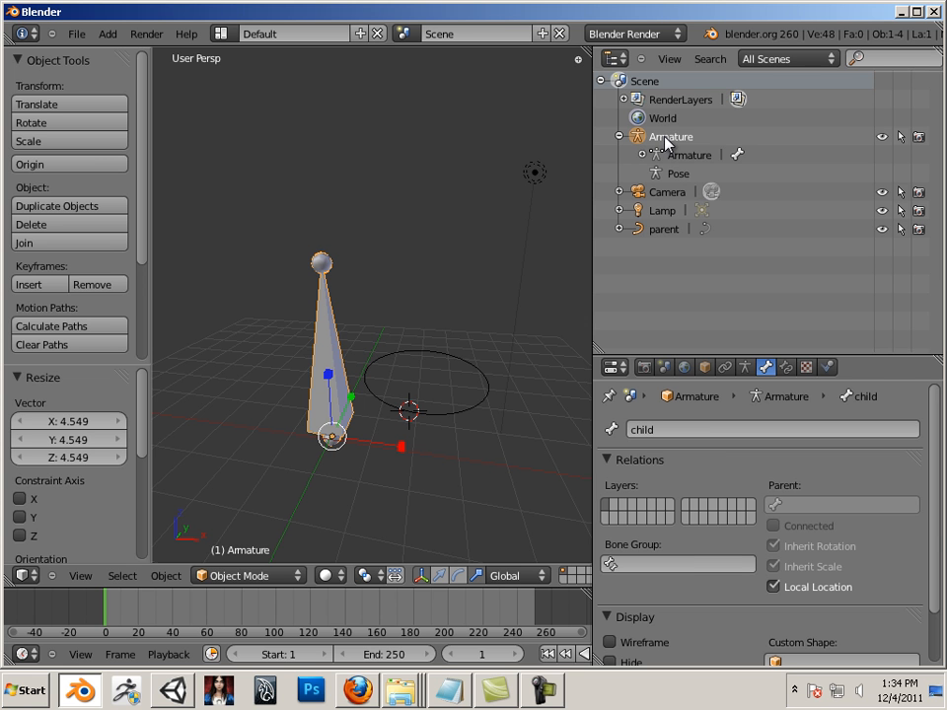
{"action": "left_click", "coordinate": [666, 234]}
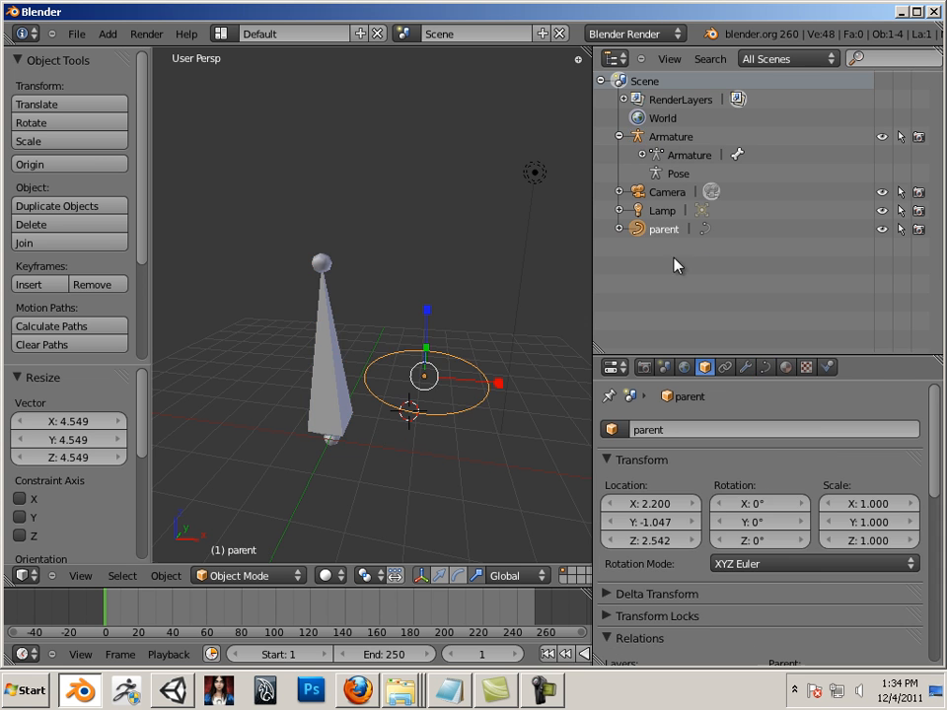
{"action": "middle_click_drag", "start_coordinate": [566, 467], "coordinate": [583, 467]}
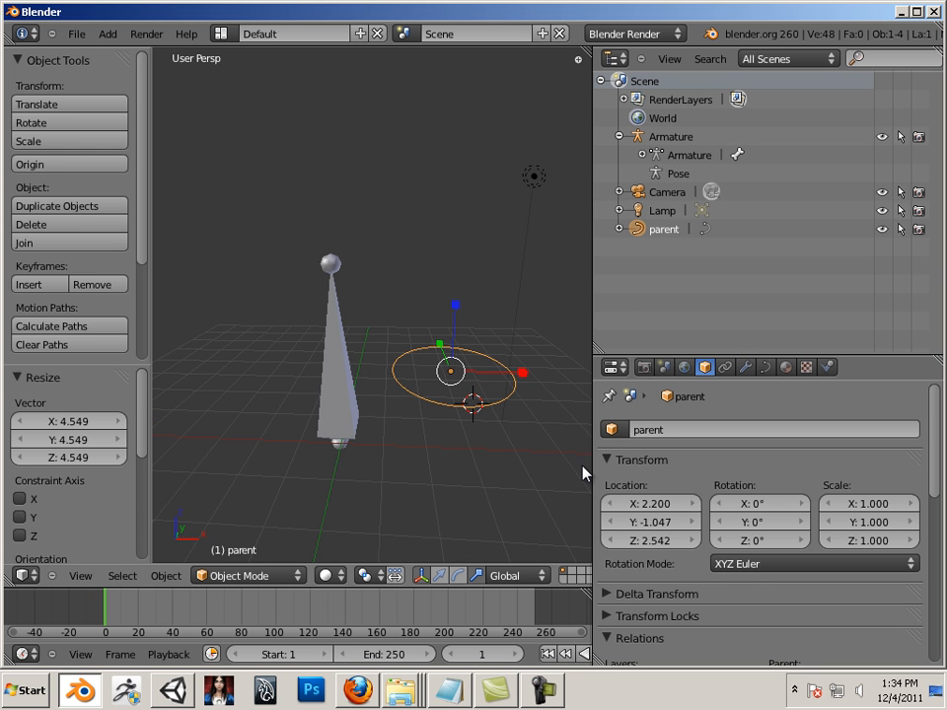
{"action": "right_click", "coordinate": [355, 405]}
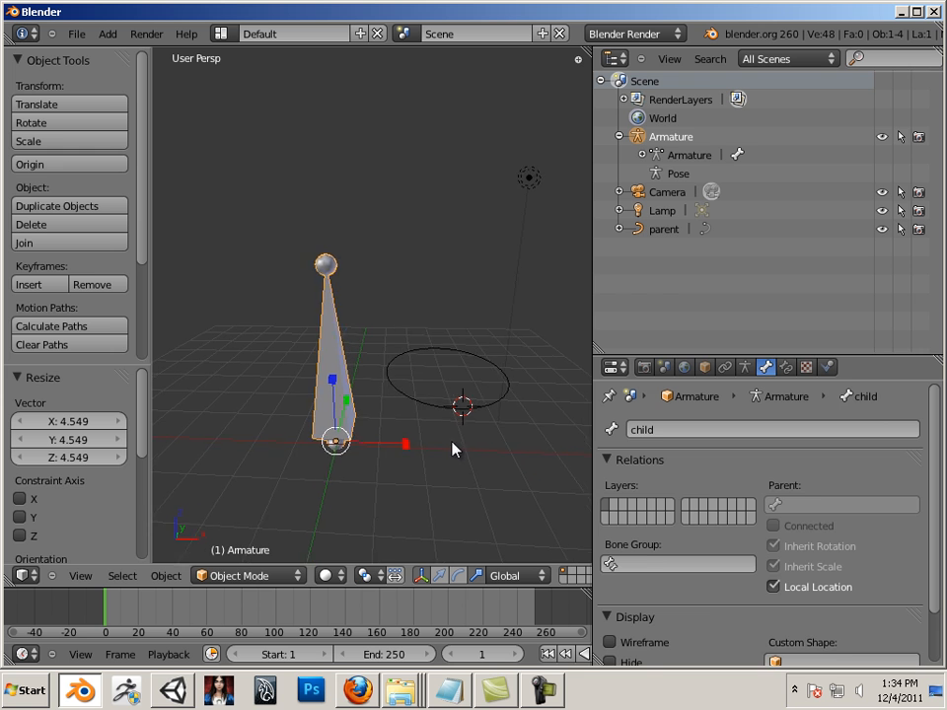
{"action": "right_click", "coordinate": [414, 408]}
{"action": "middle_click_drag", "start_coordinate": [350, 459], "coordinate": [353, 408]}
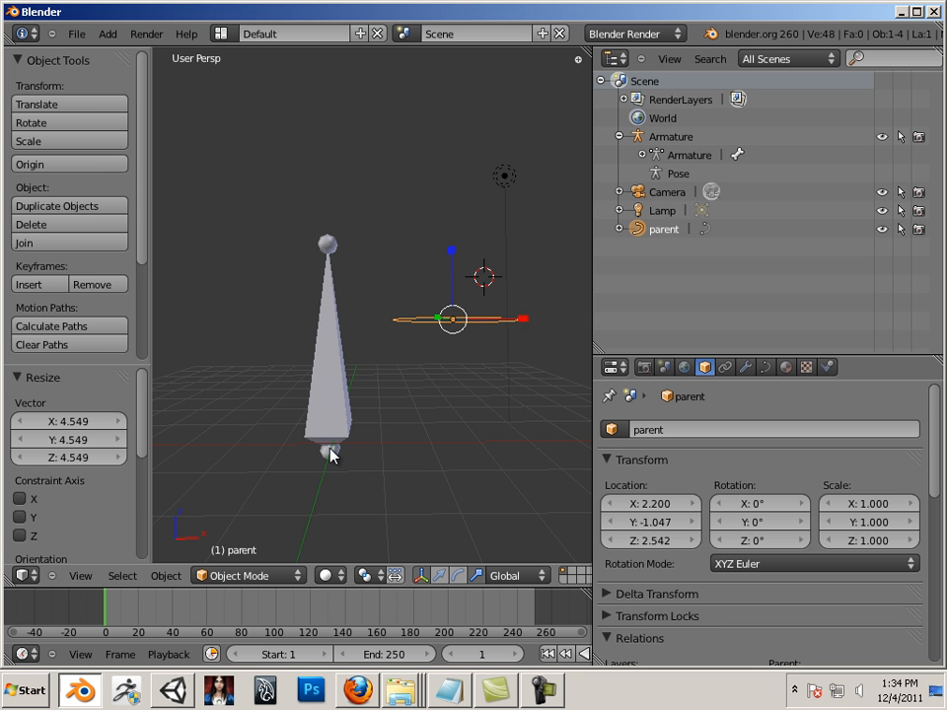
{"action": "key", "text": "Tab"}
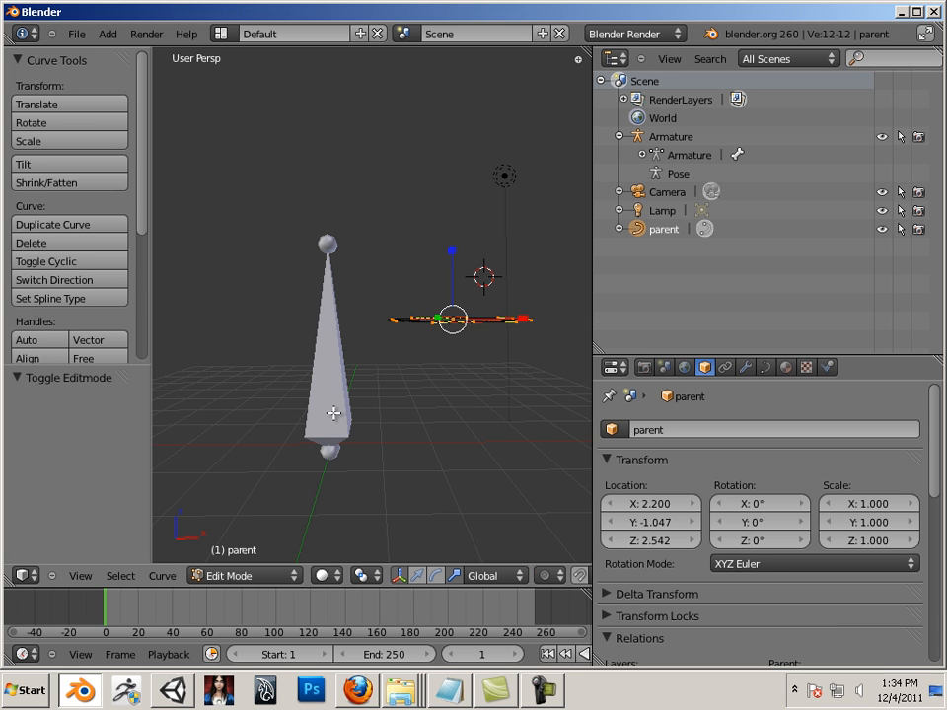
{"action": "key", "text": "Tab"}
- Snap the 3D cursor to the root joint of the armature's bone in Edit Mode, and return to Object Mode
{"action": "right_click", "coordinate": [334, 415]}
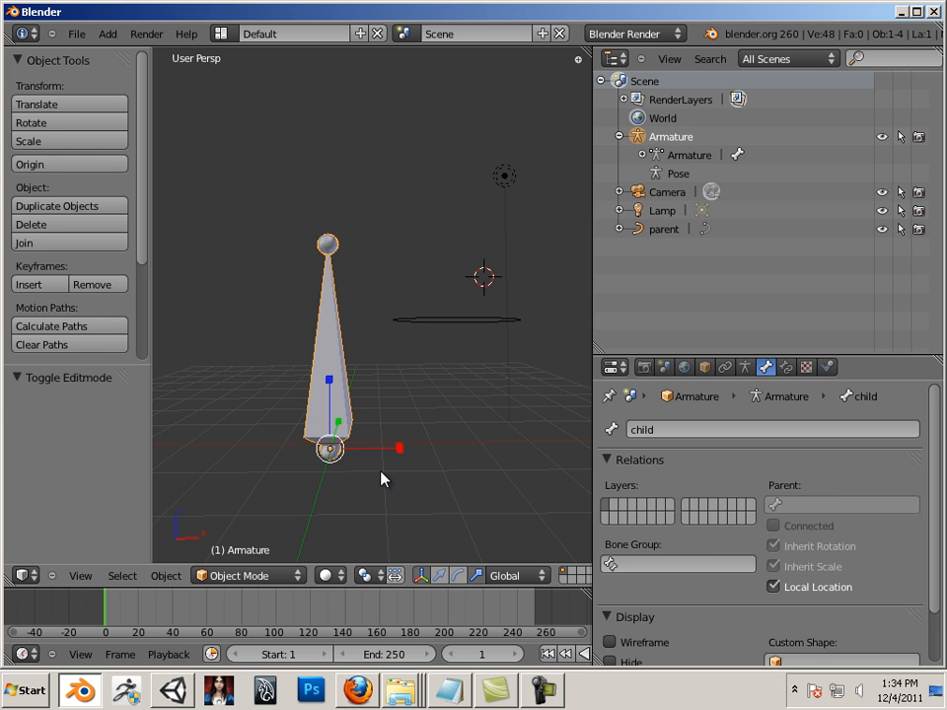
{"action": "key", "text": "Tab"}
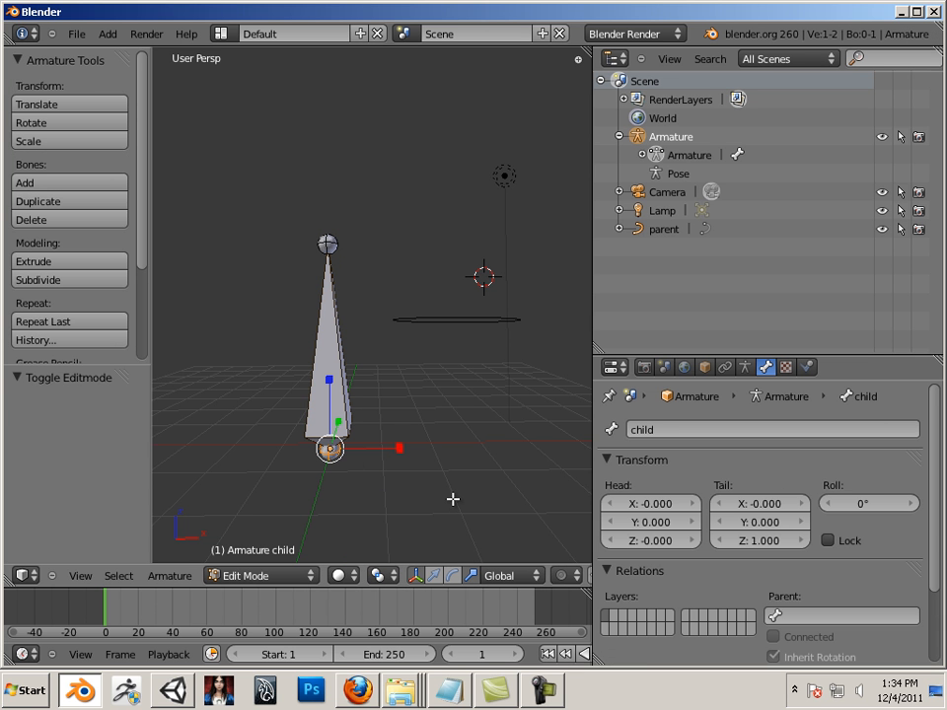
{"action": "key", "text": "shift+s"}
{"action": "left_click", "coordinate": [450, 518]}
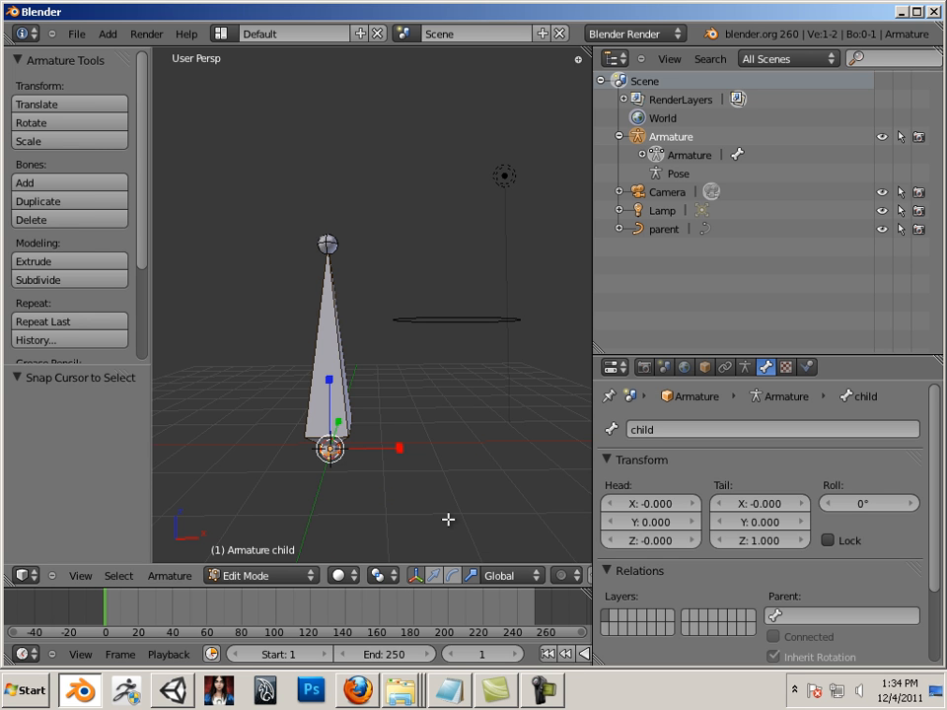
{"action": "key", "text": "Tab"}
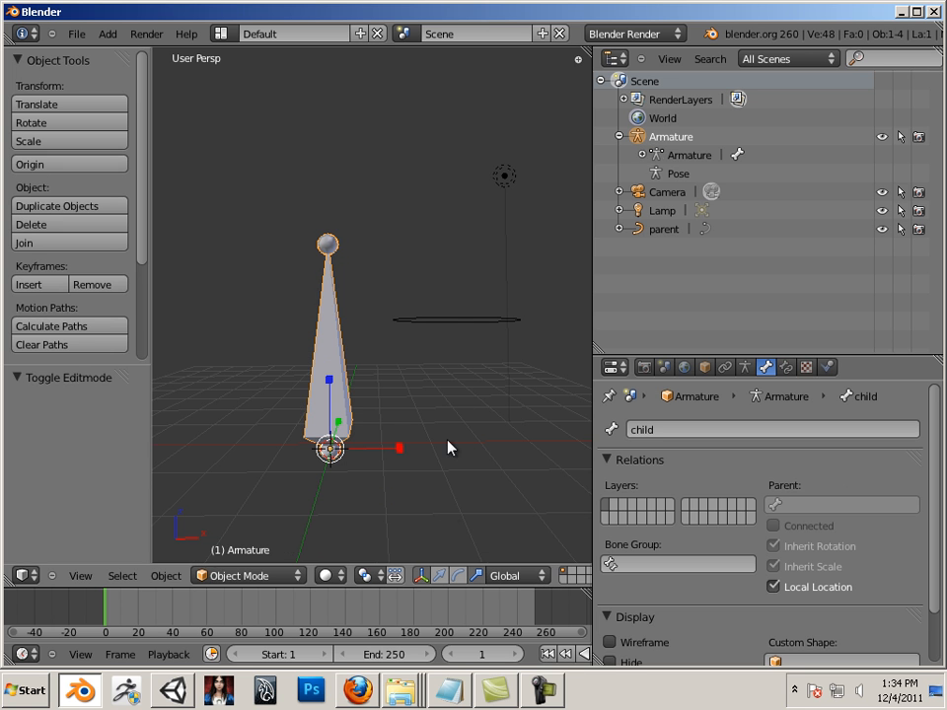
- Snap the parent circle to the 3D cursor at the base of the bone
{"action": "right_click", "coordinate": [456, 324]}
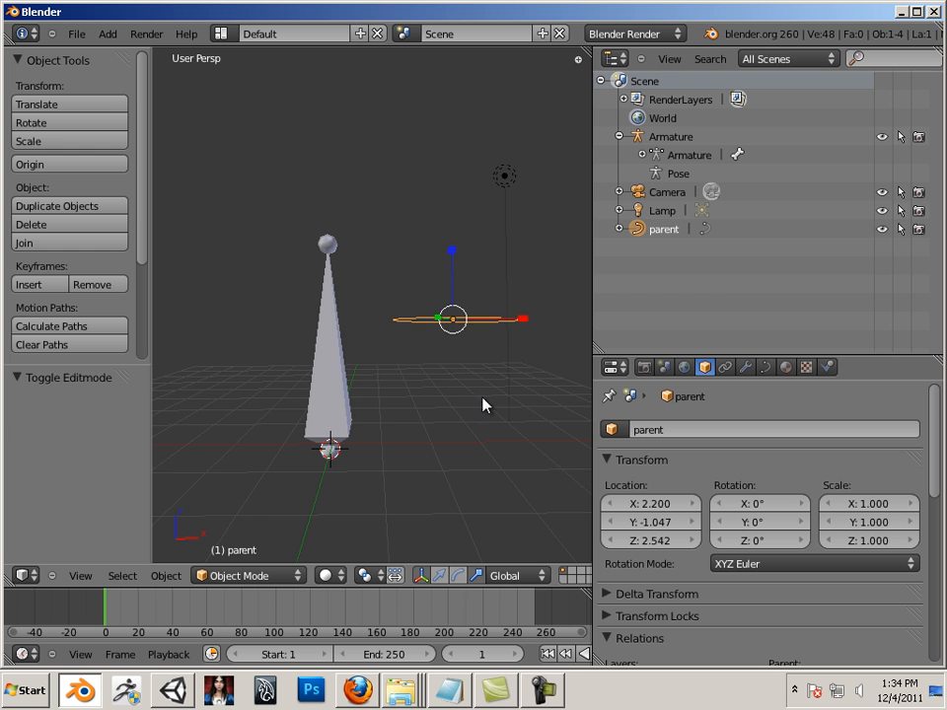
{"action": "middle_click_drag", "start_coordinate": [484, 404], "coordinate": [474, 438]}
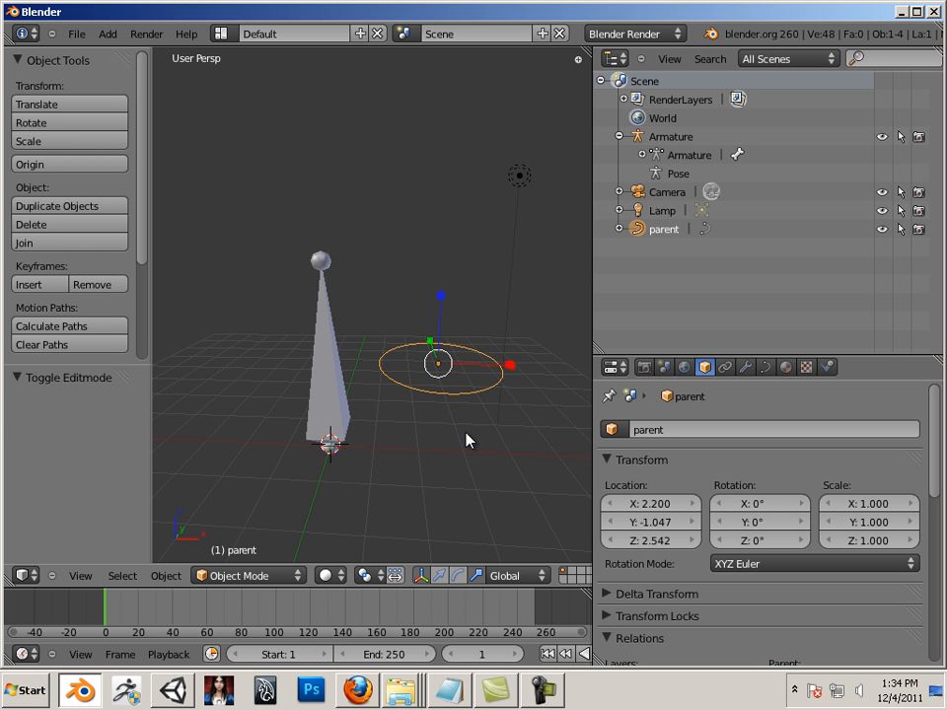
{"action": "key", "text": "shift+s"}
{"action": "left_click", "coordinate": [461, 416]}
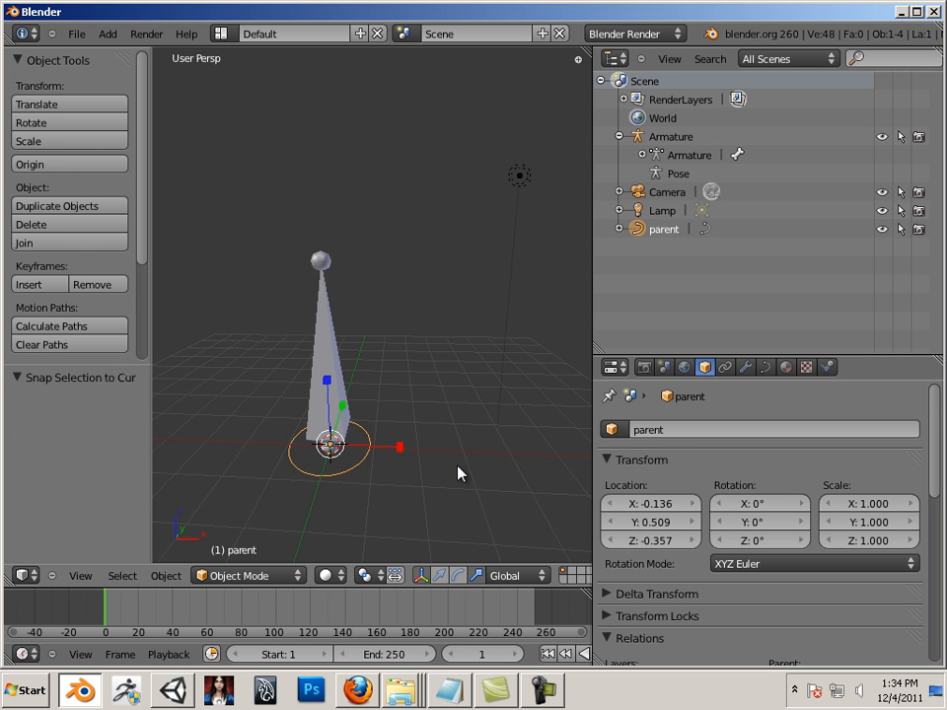
- Scale the parent circle up uniformly by about 2.63 around the bone's base
{"action": "middle_click_drag", "start_coordinate": [458, 474], "coordinate": [433, 507]}
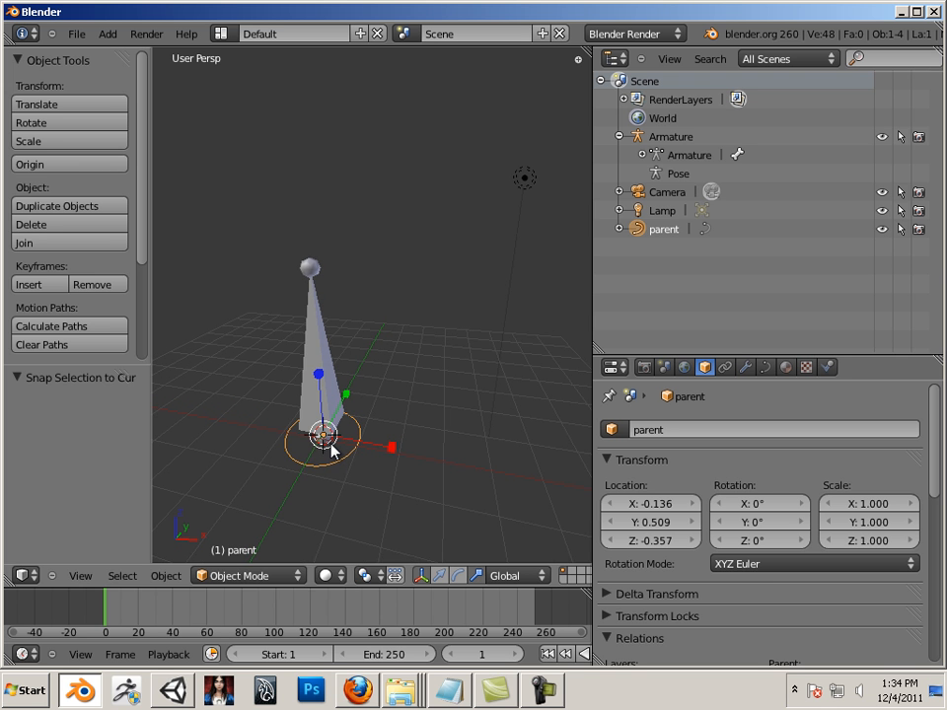
{"action": "key", "text": "s"}
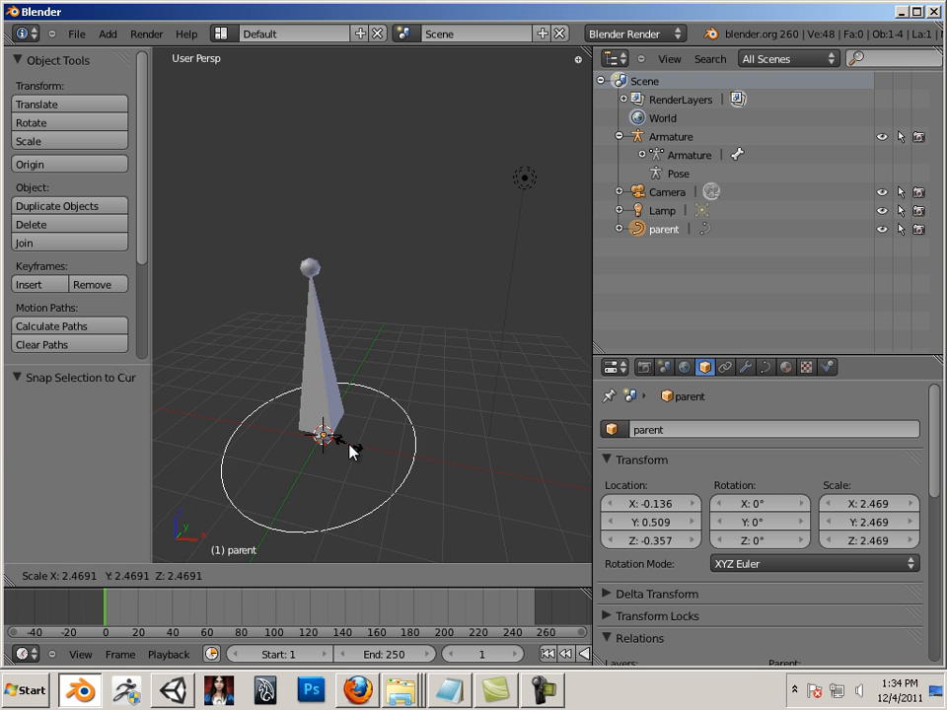
{"action": "left_click", "coordinate": [353, 452]}
{"action": "middle_click_drag", "start_coordinate": [352, 452], "coordinate": [451, 462]}
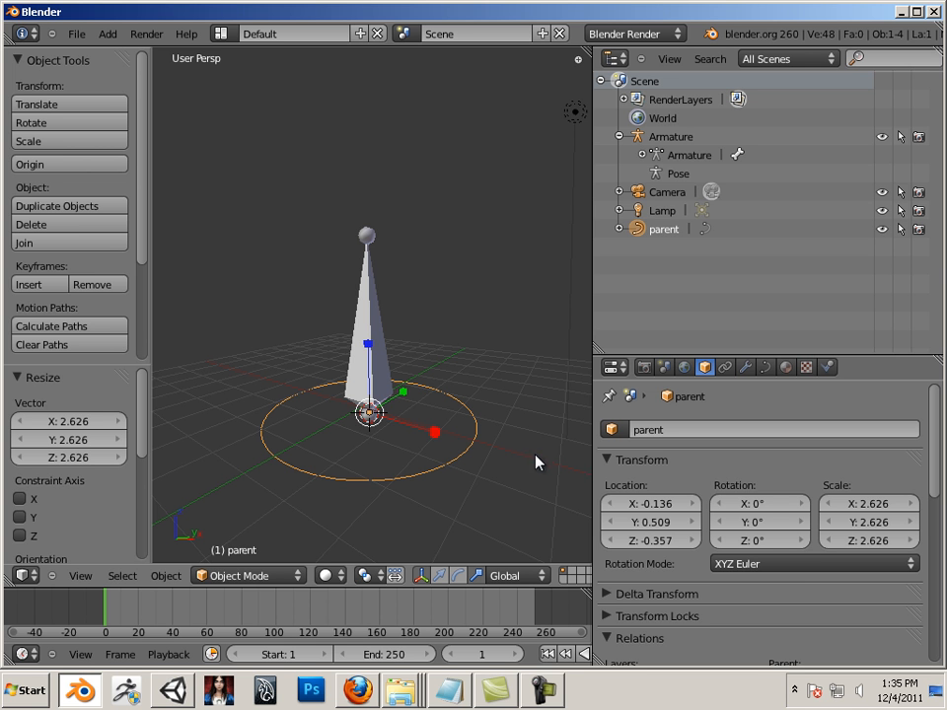
- Parent the armature to the parent circle using the Object parent type
{"action": "middle_click_drag", "start_coordinate": [523, 447], "coordinate": [438, 468]}
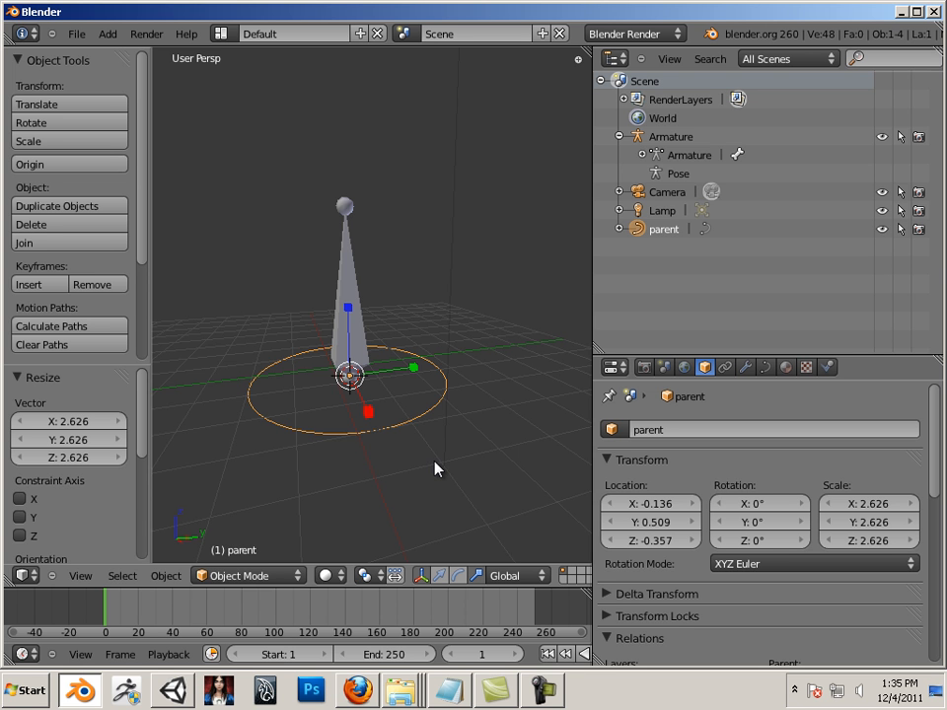
{"action": "mouse_move", "coordinate": [419, 483]}
{"action": "middle_mouse_down"}
{"action": "mouse_move", "coordinate": [457, 492]}
{"action": "mouse_move", "coordinate": [404, 475]}
{"action": "middle_mouse_up"}
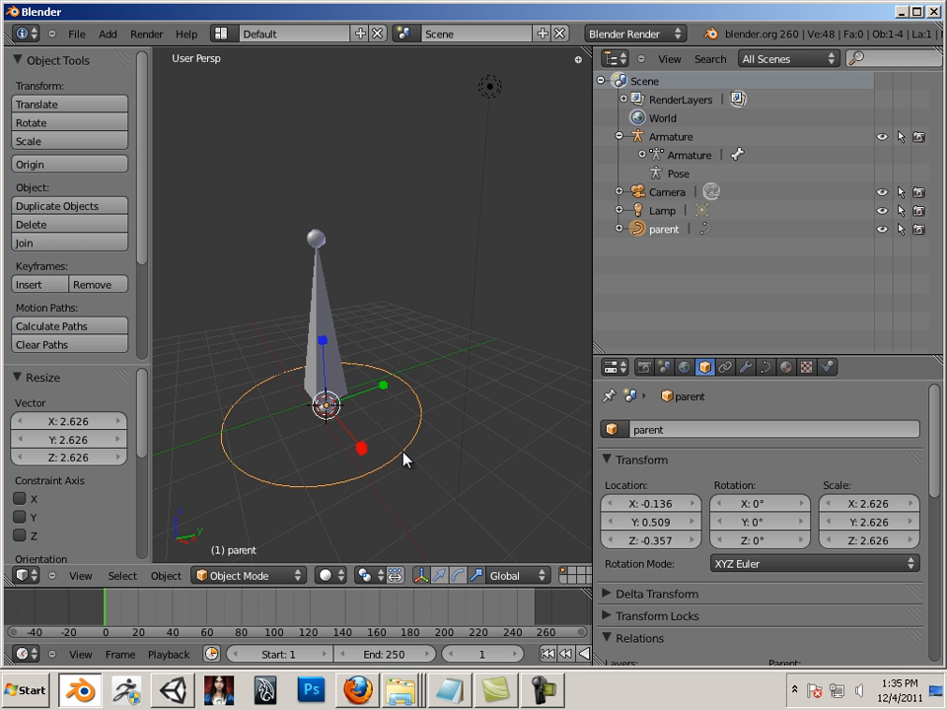
{"action": "middle_click_drag", "start_coordinate": [394, 341], "coordinate": [480, 328]}
{"action": "right_click", "coordinate": [328, 311]}
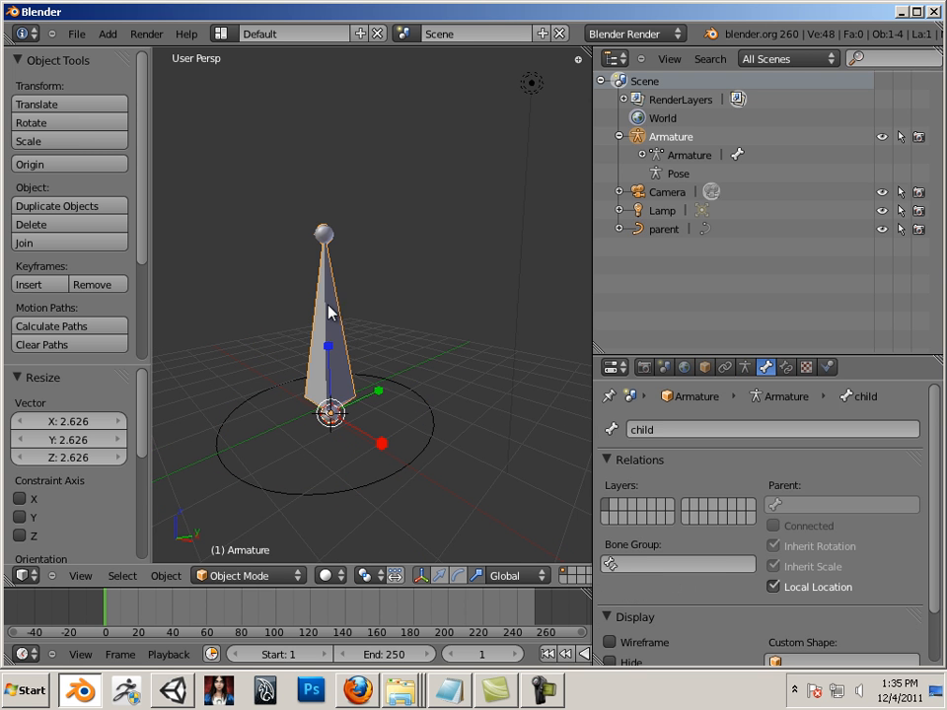
{"action": "right_click", "coordinate": [436, 432]}
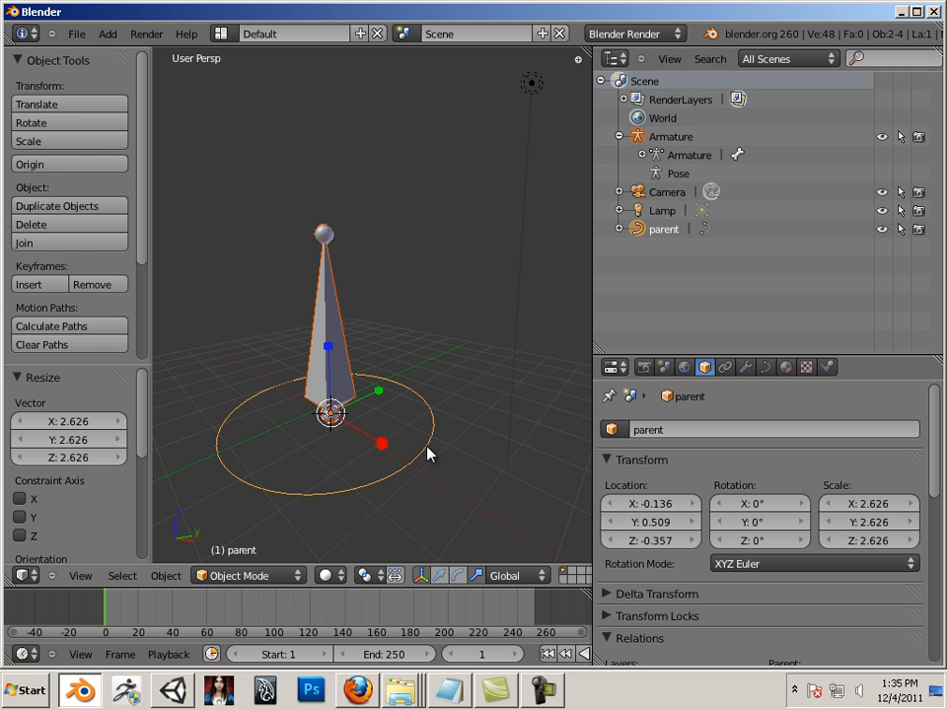
{"action": "key", "text": "ctrl+p"}
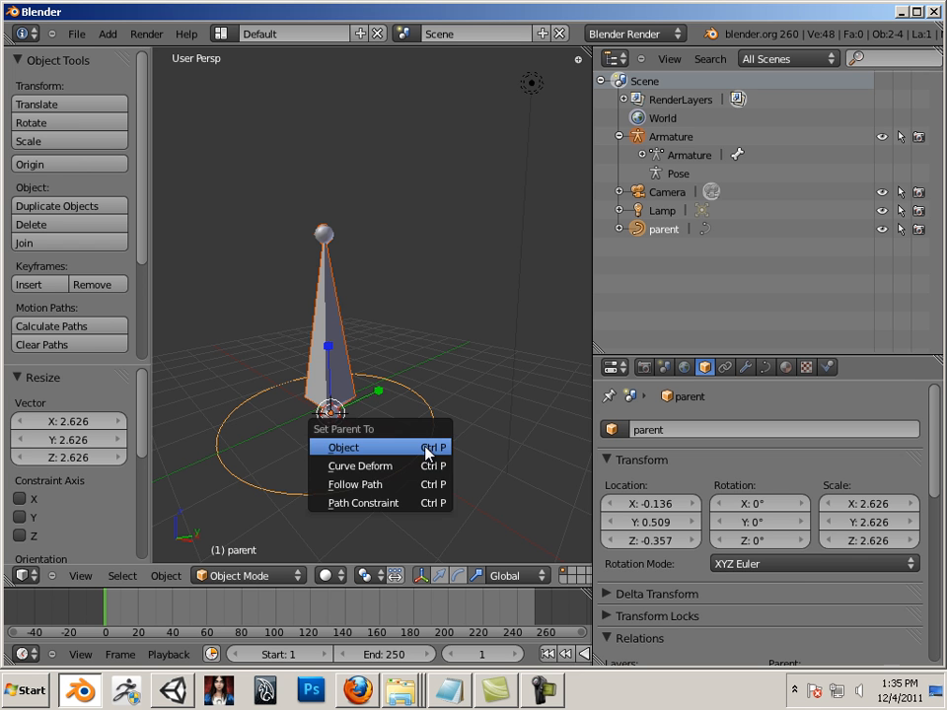
{"action": "left_click", "coordinate": [358, 452]}
- Move the parent circle about 3.08 units along the X axis to test the parenting
{"action": "scroll", "coordinate": [404, 457], "scroll_direction": "down", "scroll_amount": 3}
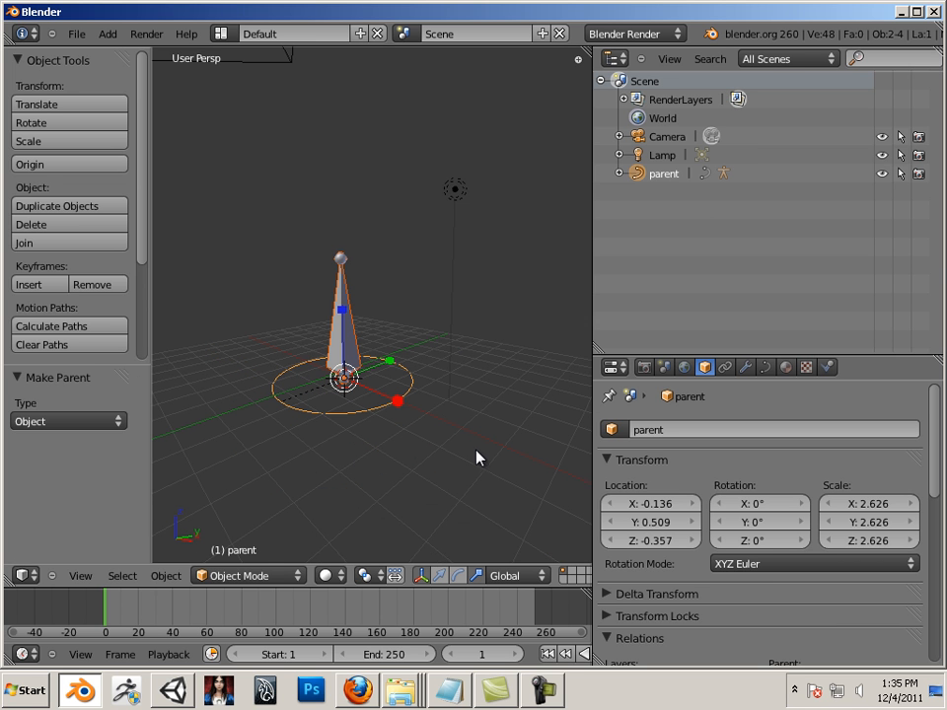
{"action": "middle_click_drag", "start_coordinate": [351, 435], "coordinate": [380, 449]}
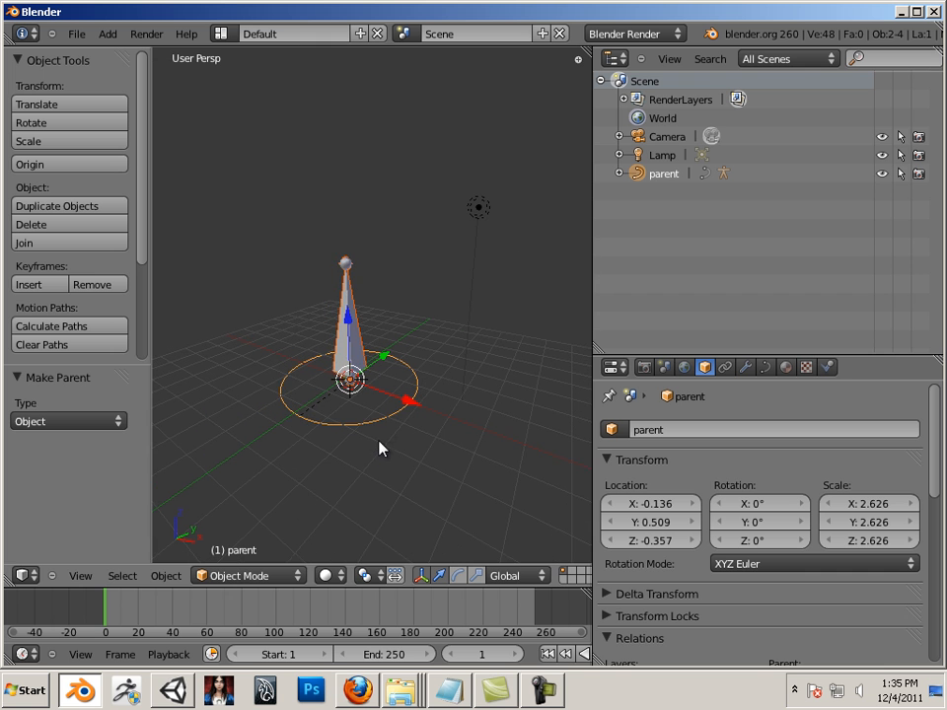
{"action": "right_click", "coordinate": [397, 427]}
{"action": "left_click_drag", "start_coordinate": [410, 412], "coordinate": [430, 426]}
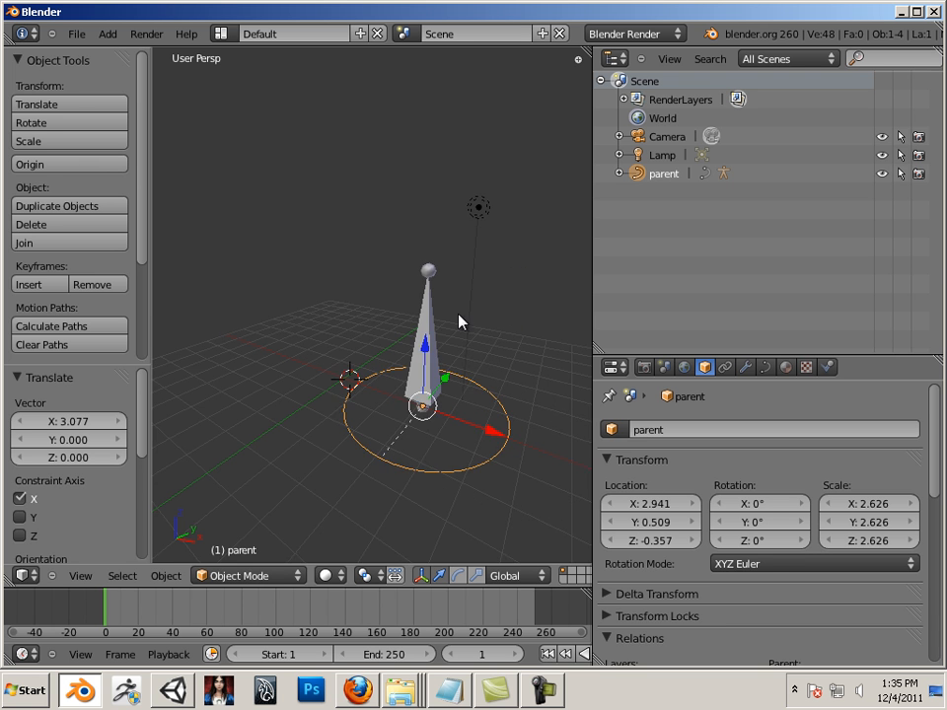
- Raise the armature along the Z axis by about 7.51 units and by a further 2.87 units, without the circle
{"action": "middle_click_drag", "start_coordinate": [459, 322], "coordinate": [448, 351]}
{"action": "right_click", "coordinate": [410, 317]}
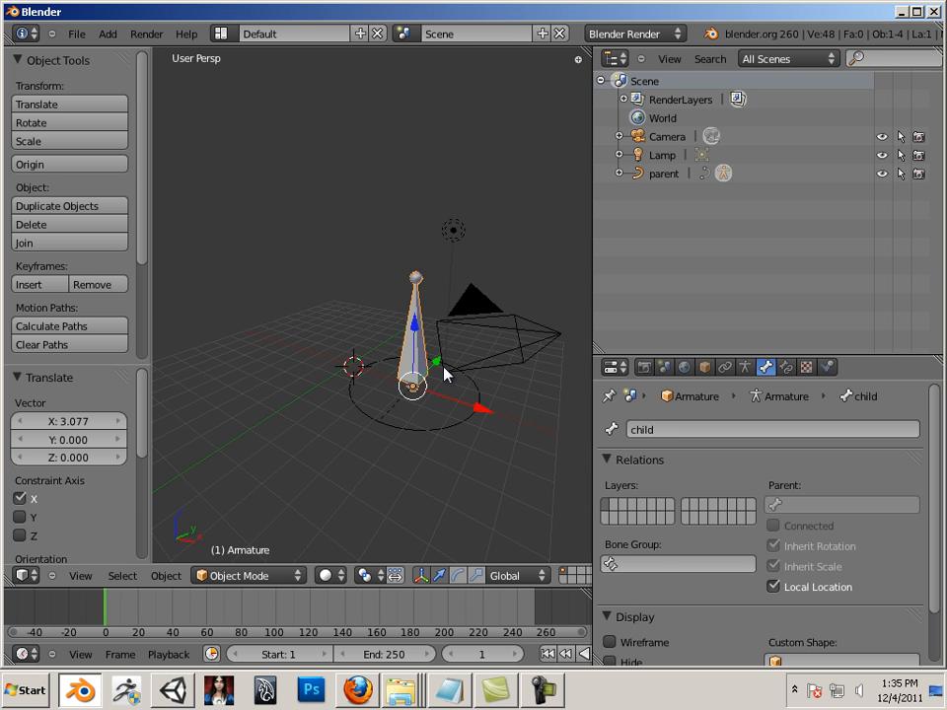
{"action": "key", "text": "g"}
{"action": "key", "text": "z"}
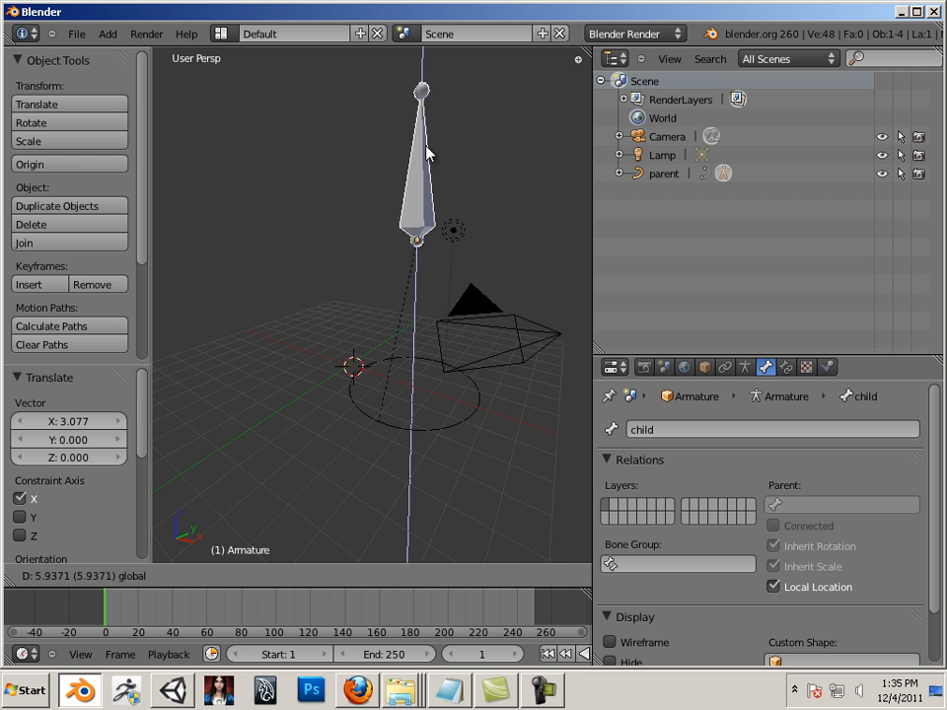
{"action": "left_click", "coordinate": [429, 114]}
{"action": "middle_click_drag", "start_coordinate": [378, 315], "coordinate": [419, 248]}
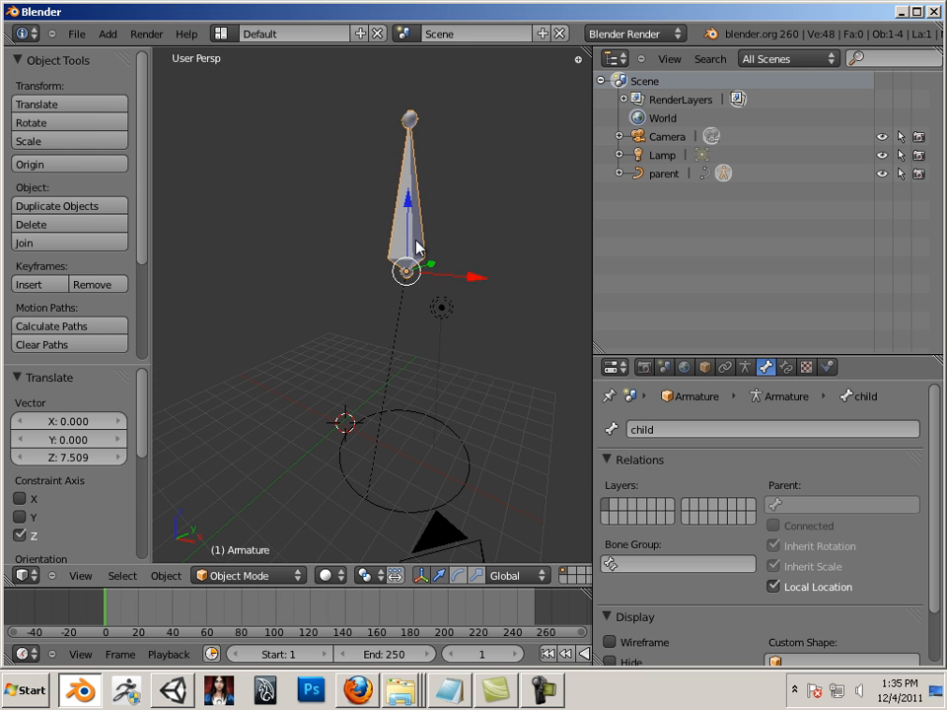
{"action": "key", "text": "g"}
{"action": "key", "text": "z"}
{"action": "left_click", "coordinate": [414, 111]}
- Move the parent circle along X by about 5.24 units and back by about -8.74 units
{"action": "right_click", "coordinate": [480, 488]}
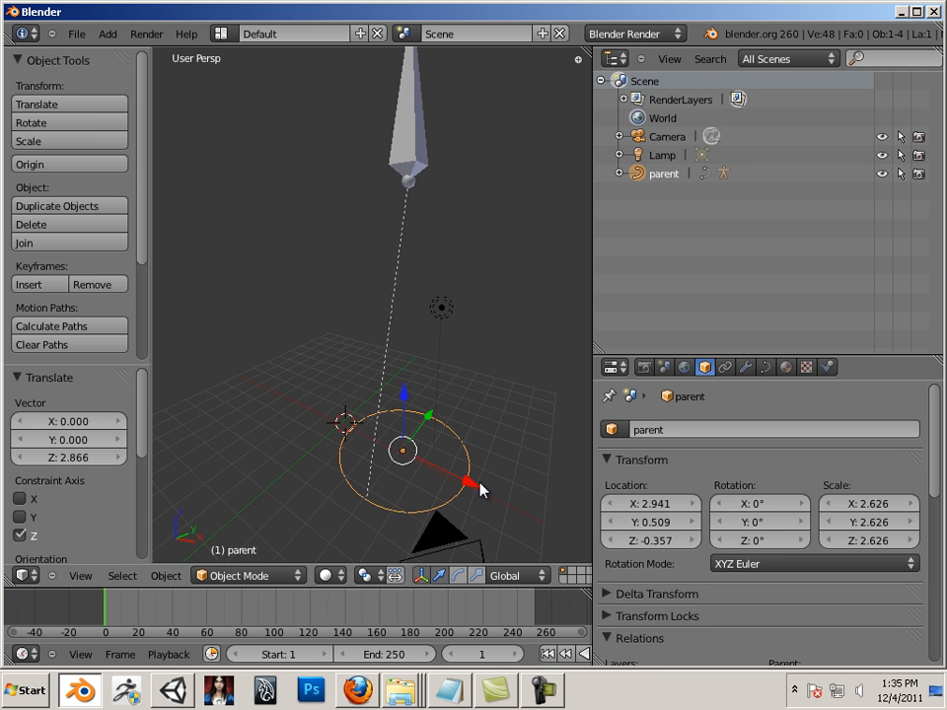
{"action": "key", "text": "g"}
{"action": "key", "text": "x"}
{"action": "left_click", "coordinate": [527, 486]}
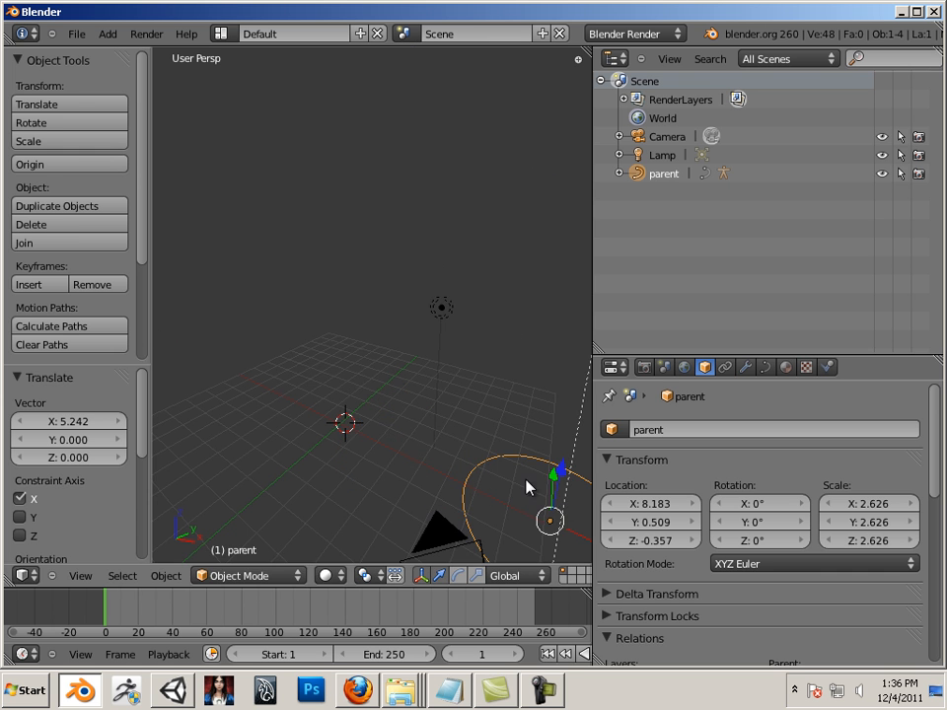
{"action": "scroll", "coordinate": [448, 435], "scroll_direction": "down", "scroll_amount": 4}
{"action": "key", "text": "g"}
{"action": "key", "text": "x"}
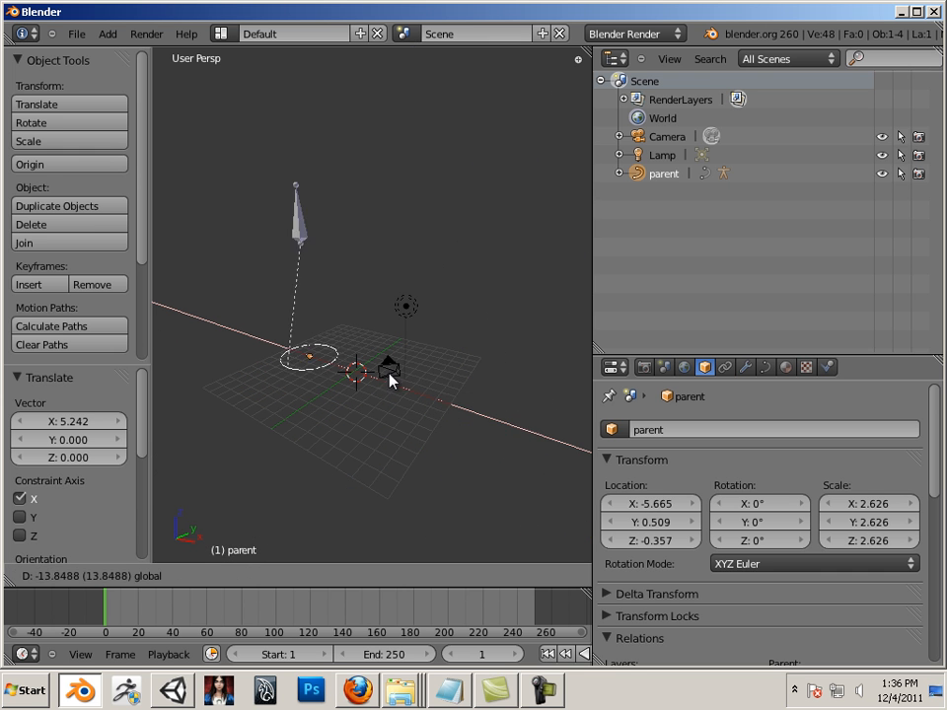
{"action": "left_click", "coordinate": [428, 405]}
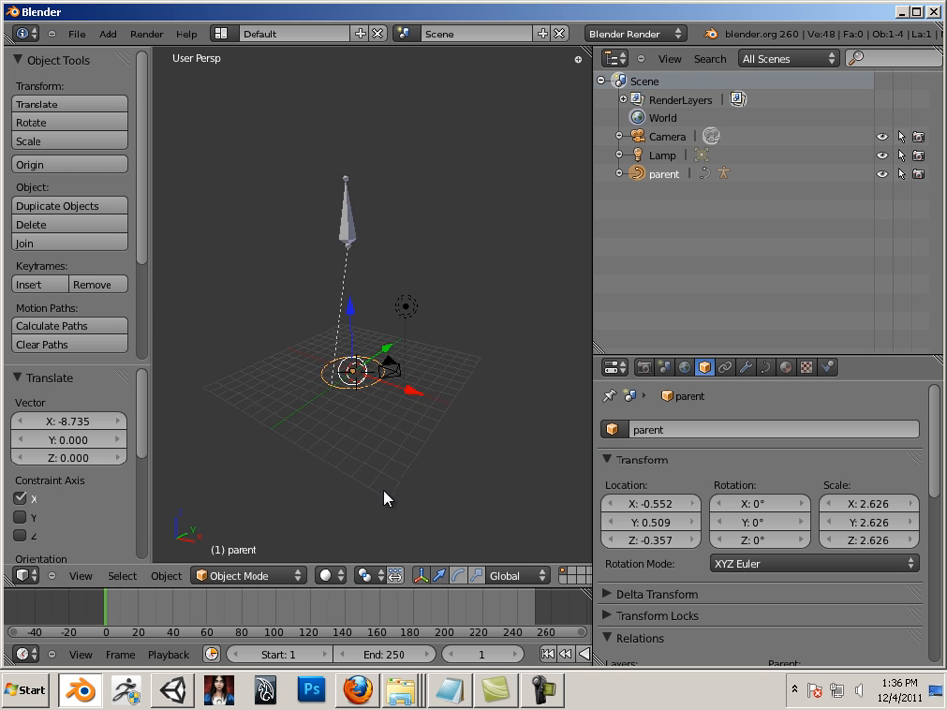
- Move the parent circle about -0.23 units along the Y axis
{"action": "middle_click_drag", "start_coordinate": [383, 499], "coordinate": [558, 583]}
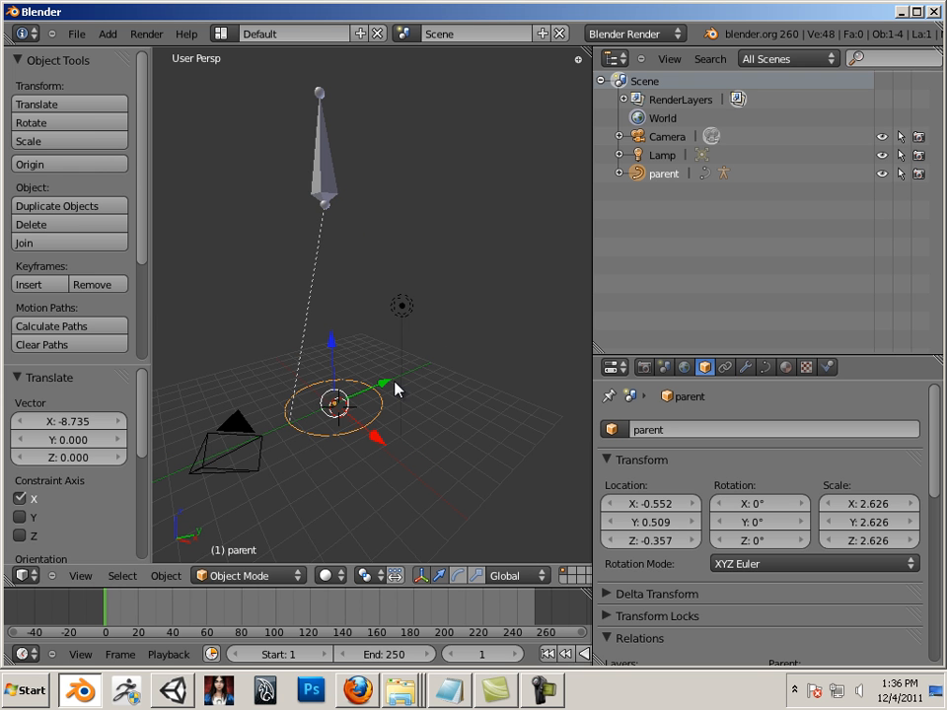
{"action": "key", "text": "g"}
{"action": "key", "text": "y"}
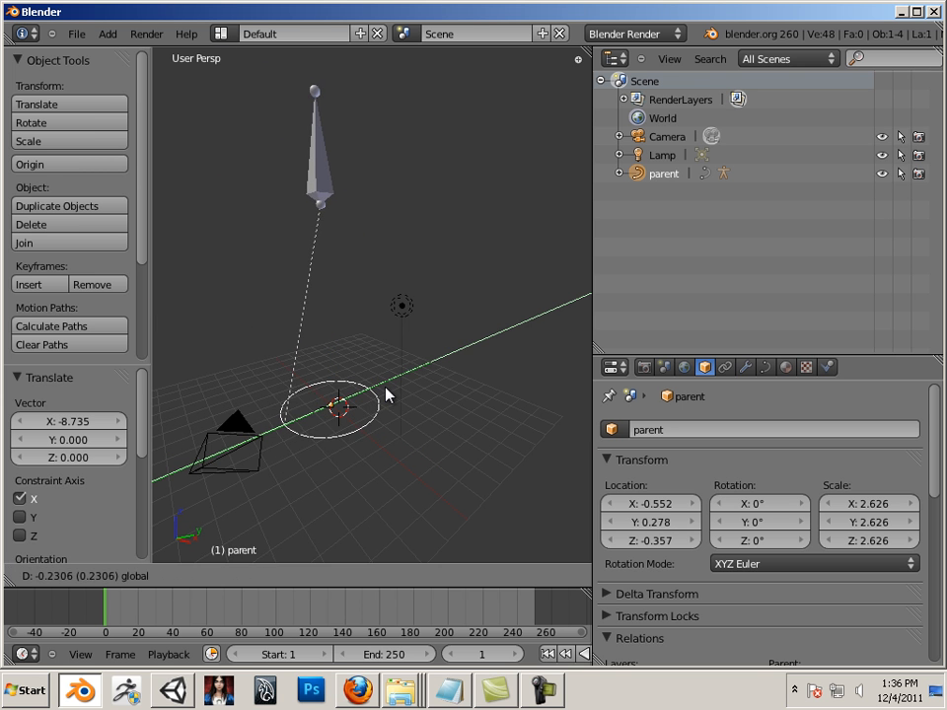
{"action": "left_click", "coordinate": [385, 395]}
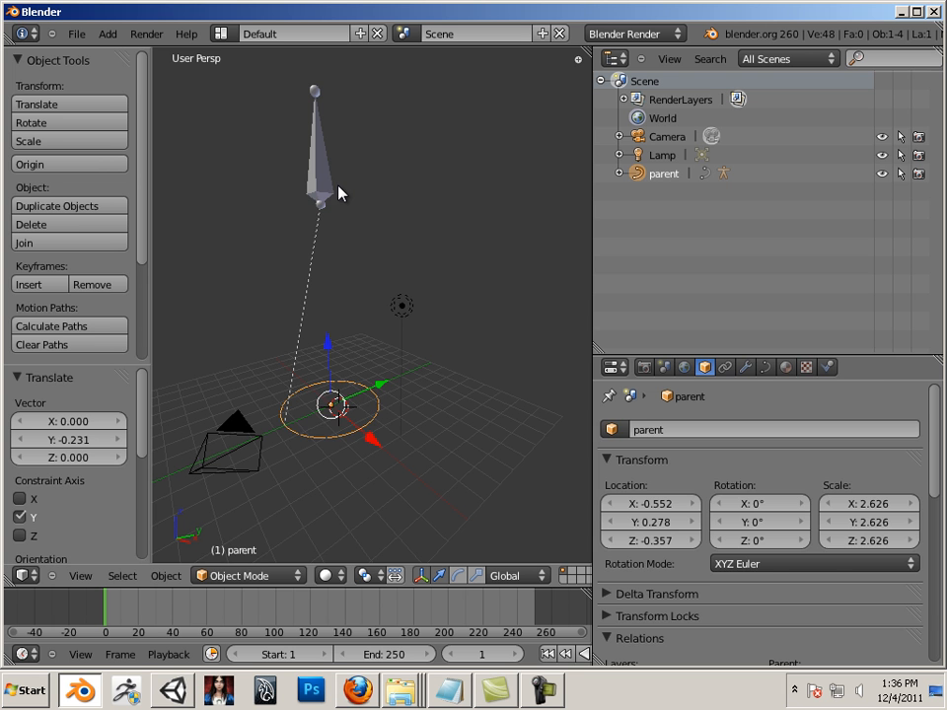
- Lower the armature about 10.1 units along the Z axis, back down to the circle
{"action": "right_click", "coordinate": [349, 218]}
{"action": "key", "text": "g"}
{"action": "key", "text": "z"}
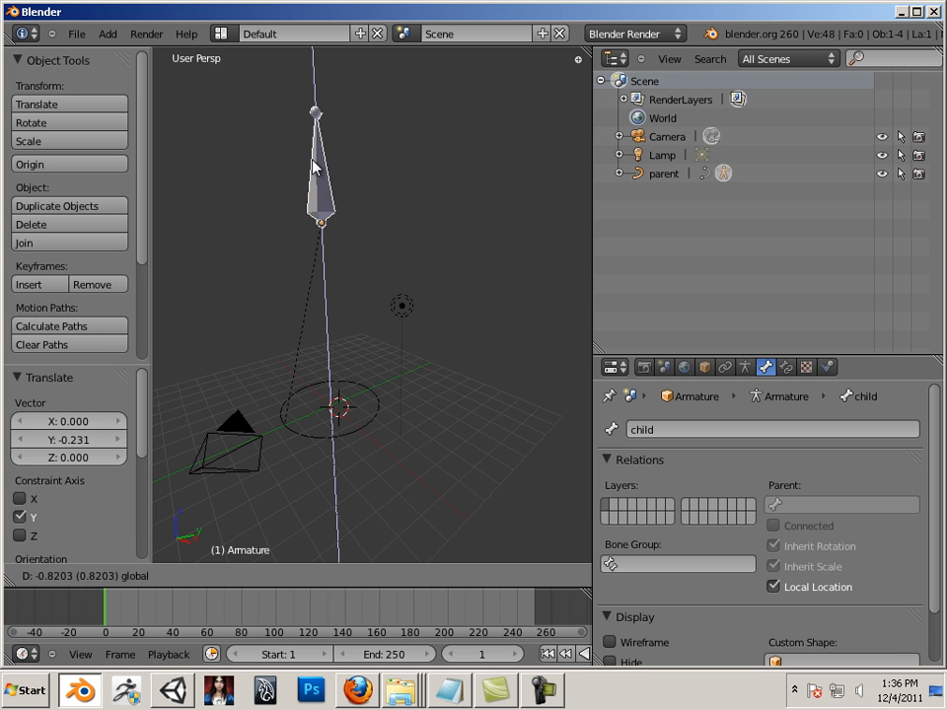
{"action": "left_click", "coordinate": [318, 337]}
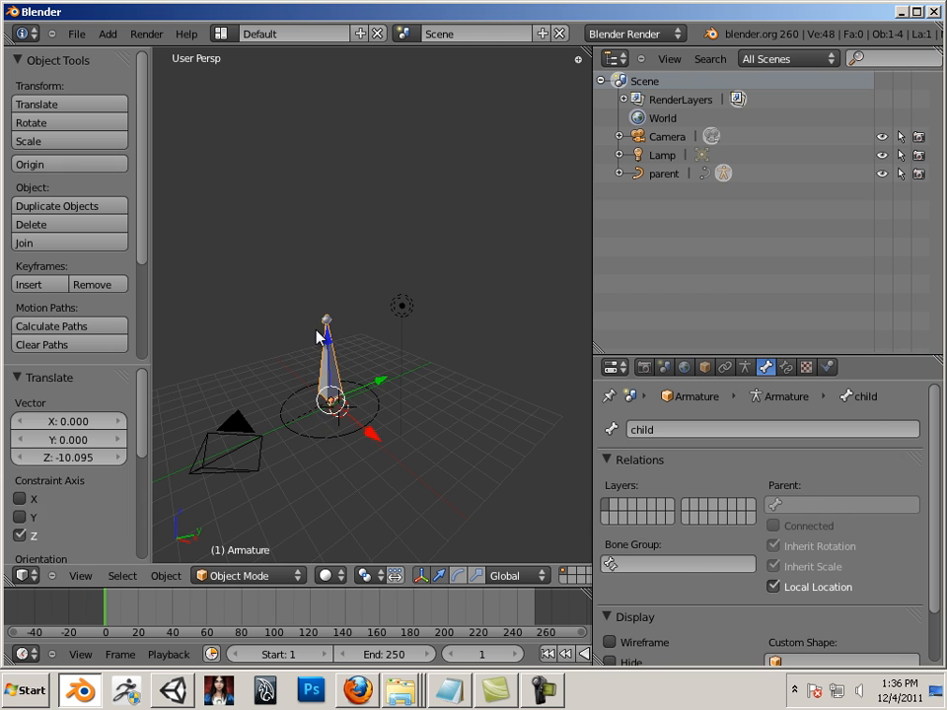
- Undo all the test moves of the armature and the parent circle, keeping the parenting
{"action": "key", "text": "ctrl+z"}
{"action": "key", "text": "ctrl+z"}
{"action": "key", "text": "ctrl+z"}
{"action": "key", "text": "ctrl+z"}
{"action": "key", "text": "ctrl+z"}
{"action": "key", "text": "ctrl+z"}
{"action": "key", "text": "ctrl+z"}
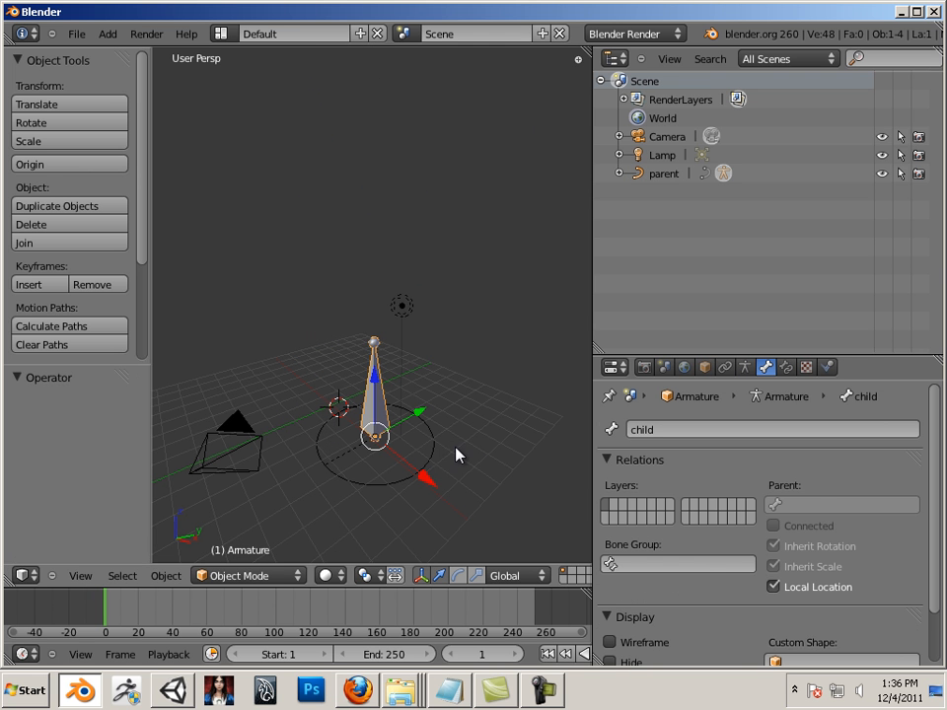
{"action": "key", "text": "ctrl+z"}
{"action": "key", "text": "ctrl+z"}
- Remove the armature's parent relationship to the circle with the Clear Parent option
{"action": "middle_click_drag", "start_coordinate": [455, 450], "coordinate": [444, 400]}
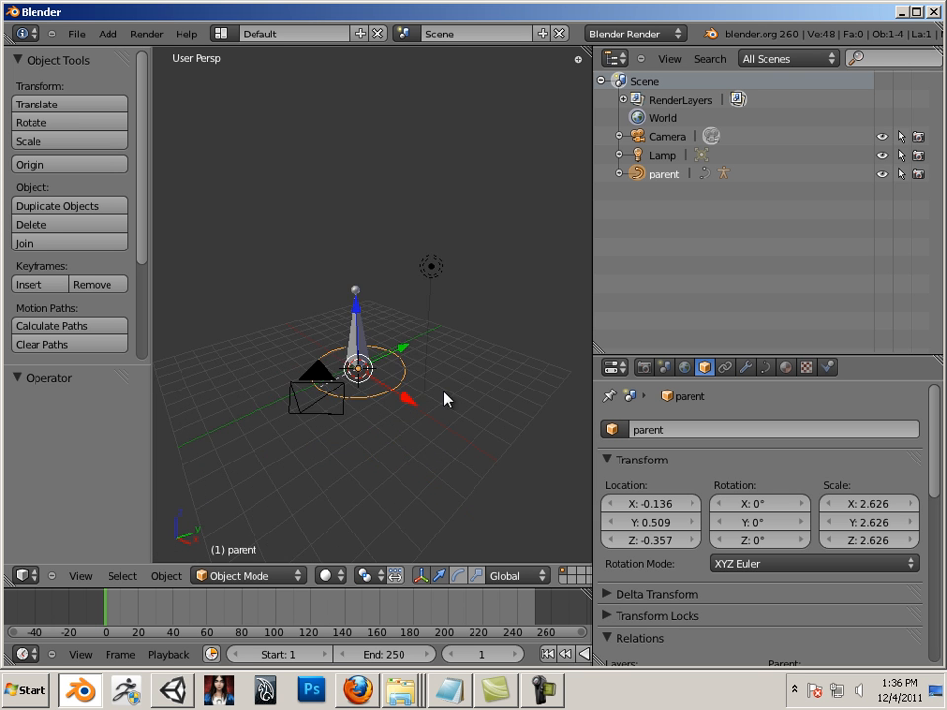
{"action": "scroll", "coordinate": [475, 479], "scroll_direction": "up", "scroll_amount": 3}
{"action": "middle_click_drag", "start_coordinate": [476, 479], "coordinate": [527, 485]}
{"action": "scroll", "coordinate": [507, 499], "scroll_direction": "up", "scroll_amount": 2}
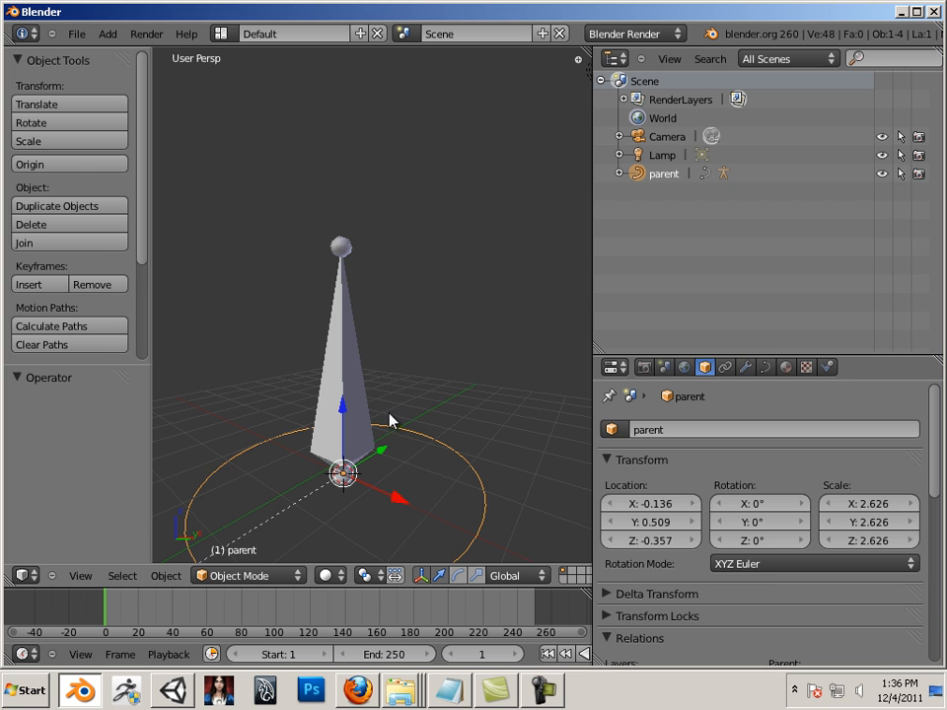
{"action": "right_click", "coordinate": [353, 326]}
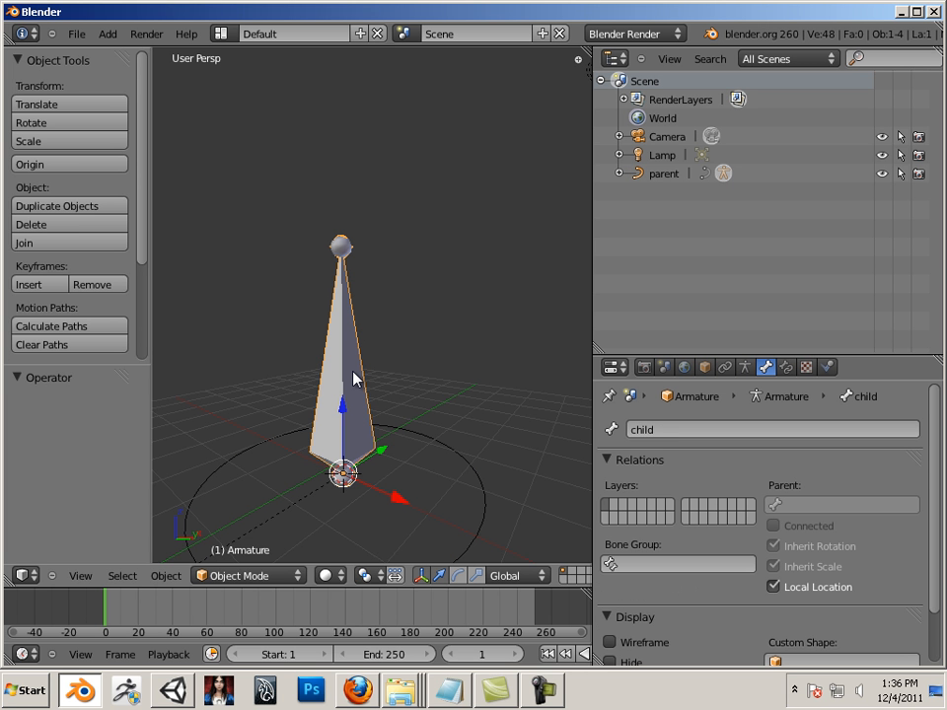
{"action": "key", "text": "alt+p"}
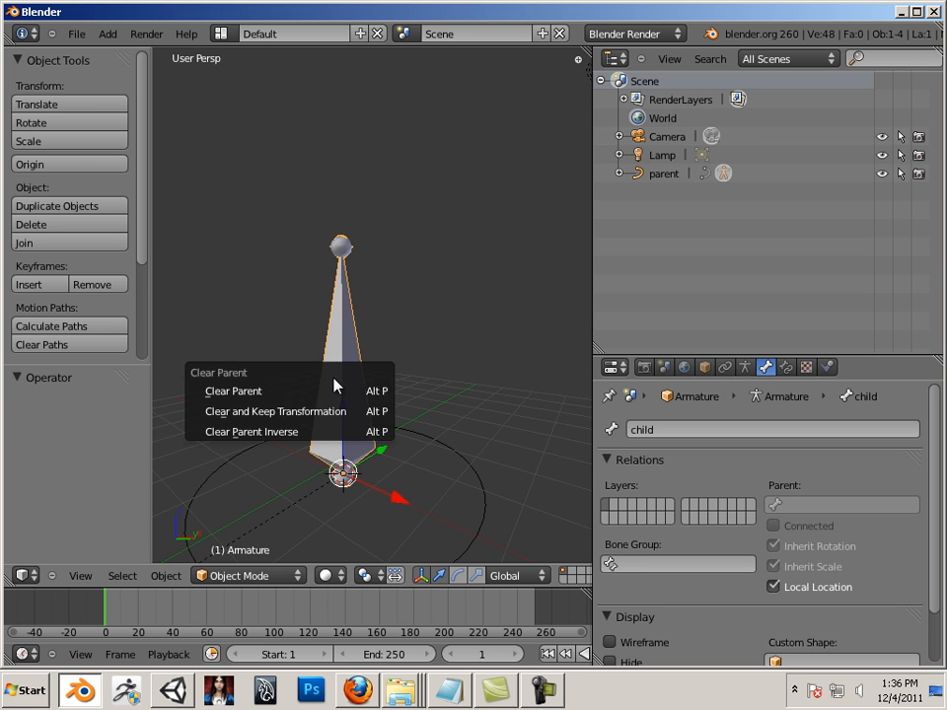
{"action": "left_click", "coordinate": [327, 393]}
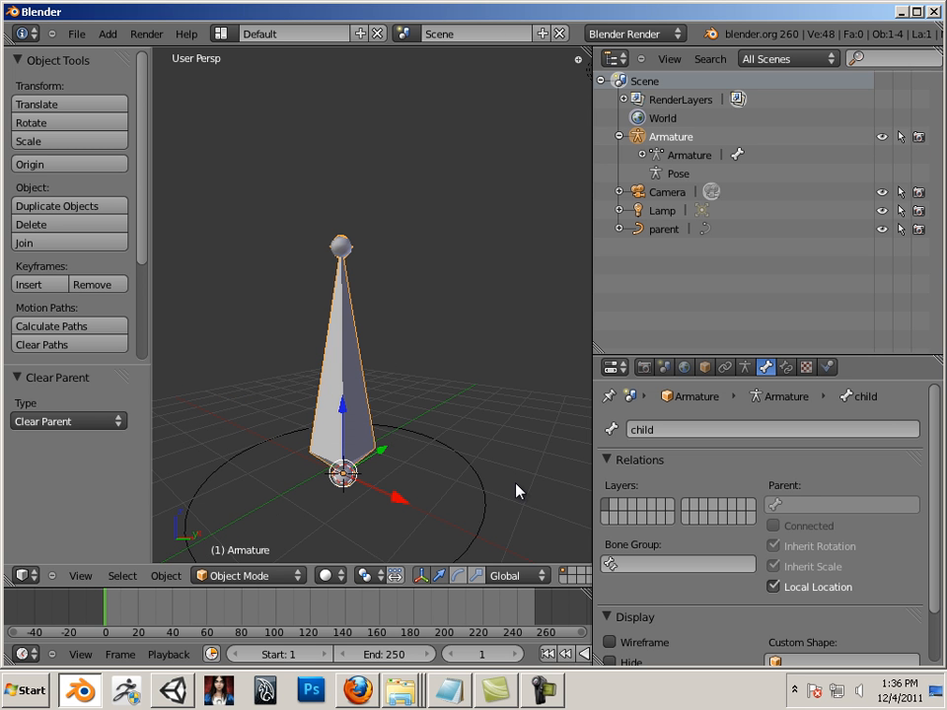
- Test moving the unparented armature upward along the Z axis and undo the move
{"action": "key", "text": "g"}
{"action": "key", "text": "z"}
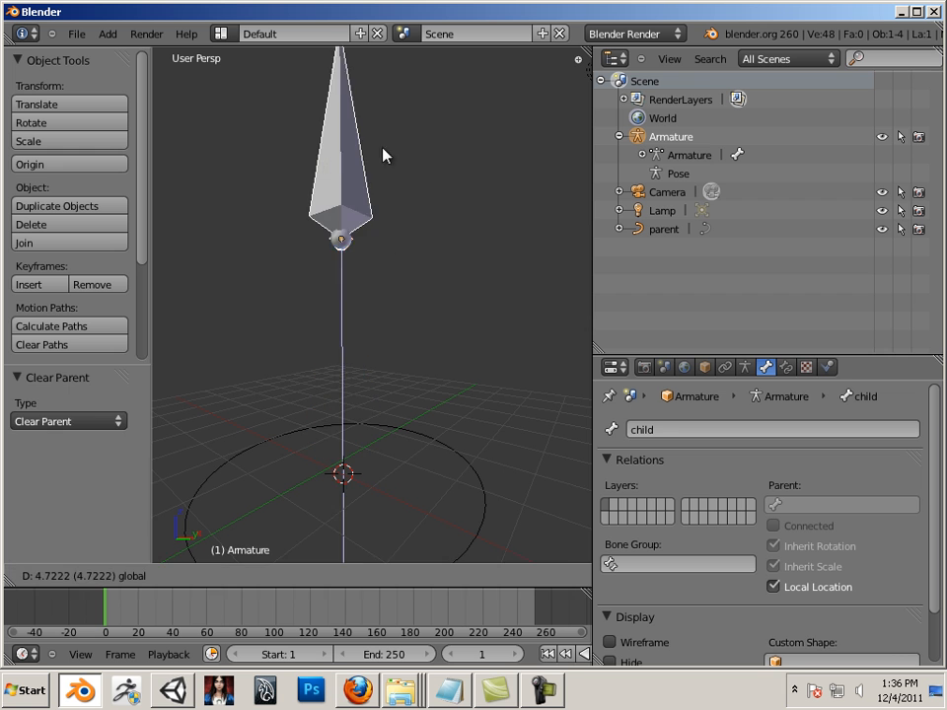
{"action": "left_click", "coordinate": [387, 120]}
{"action": "key", "text": "ctrl+z"}
- Try moving the parent circle on its own along the Y axis, and cancel the move
{"action": "right_click", "coordinate": [435, 452]}
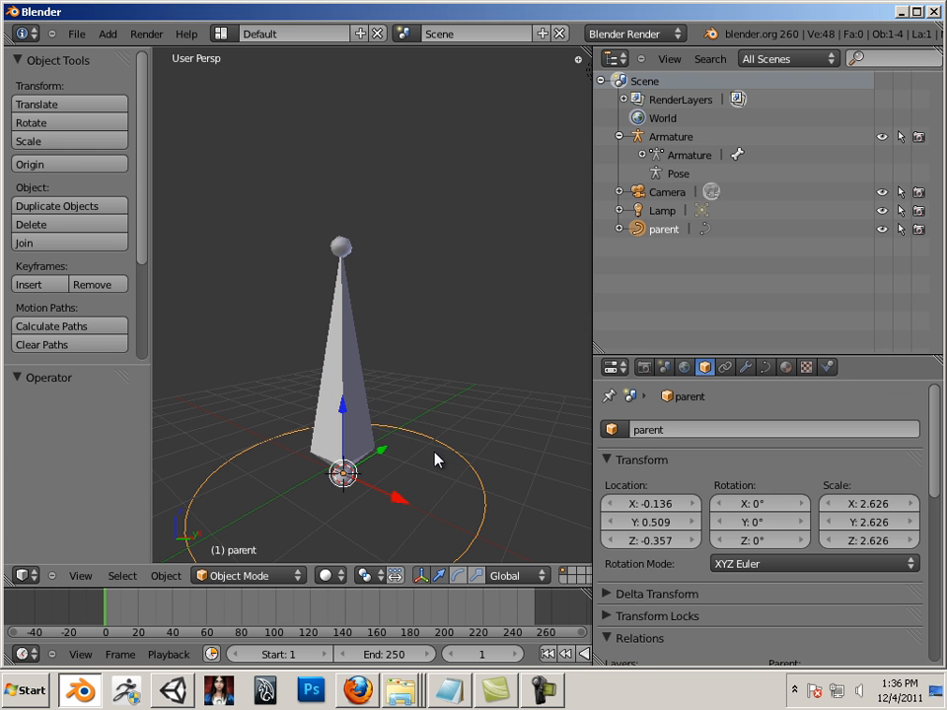
{"action": "key", "text": "g"}
{"action": "key", "text": "y"}
{"action": "key", "text": "Escape"}
{"action": "middle_click_drag", "start_coordinate": [506, 496], "coordinate": [481, 510]}
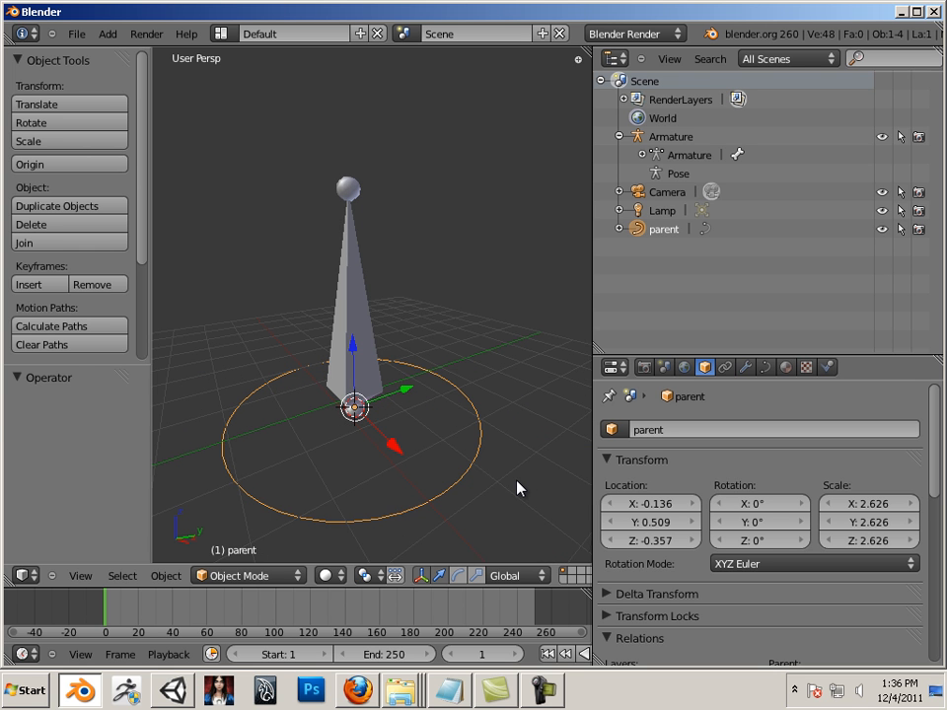
{"action": "key", "text": "a"}
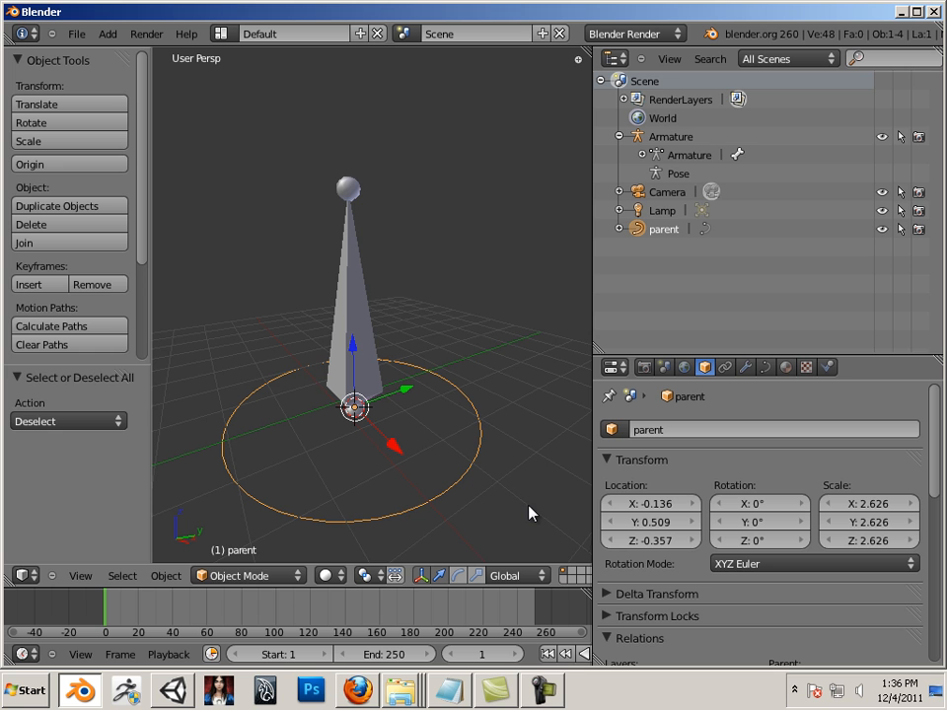
{"action": "right_click", "coordinate": [375, 294], "text": "shift"}
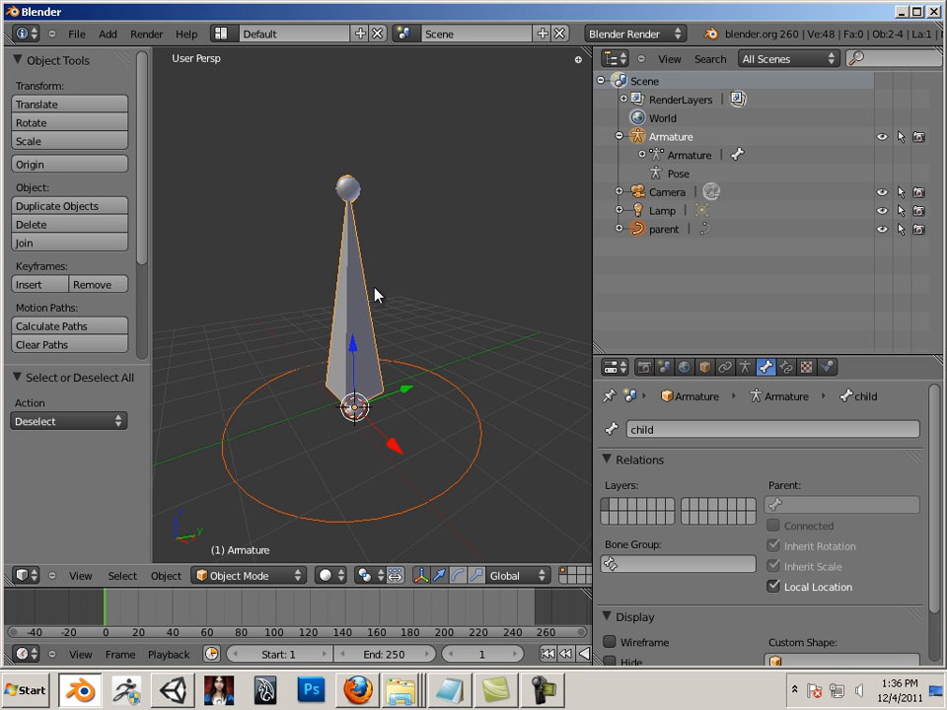
{"action": "key", "text": "a"}
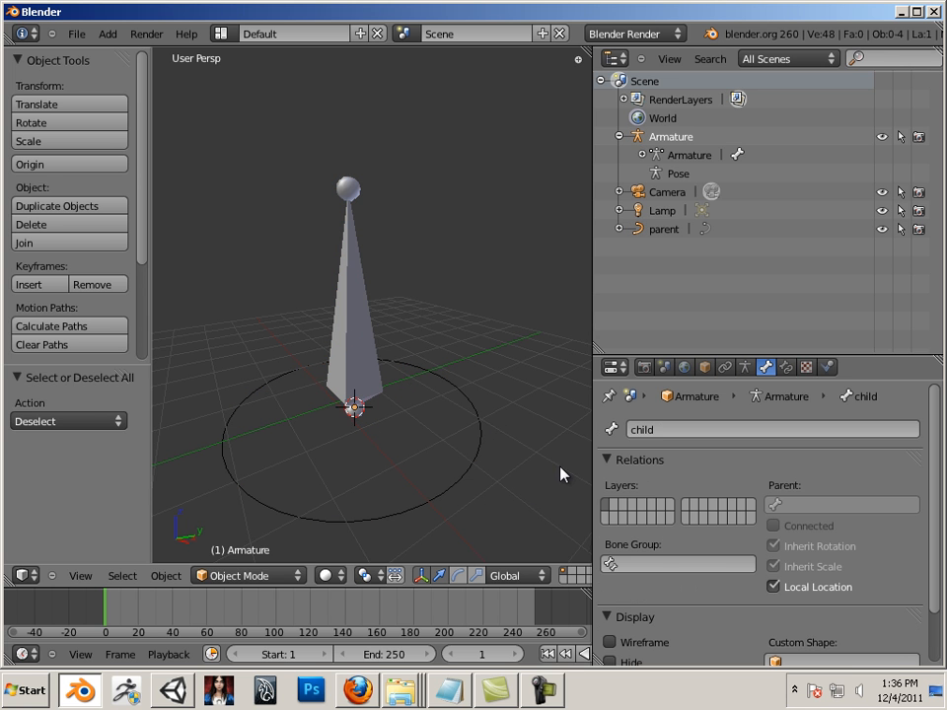
- Select the circle first and the armature last, and parent the circle to the armature's bone with the Bone option
{"action": "right_click", "coordinate": [481, 457]}
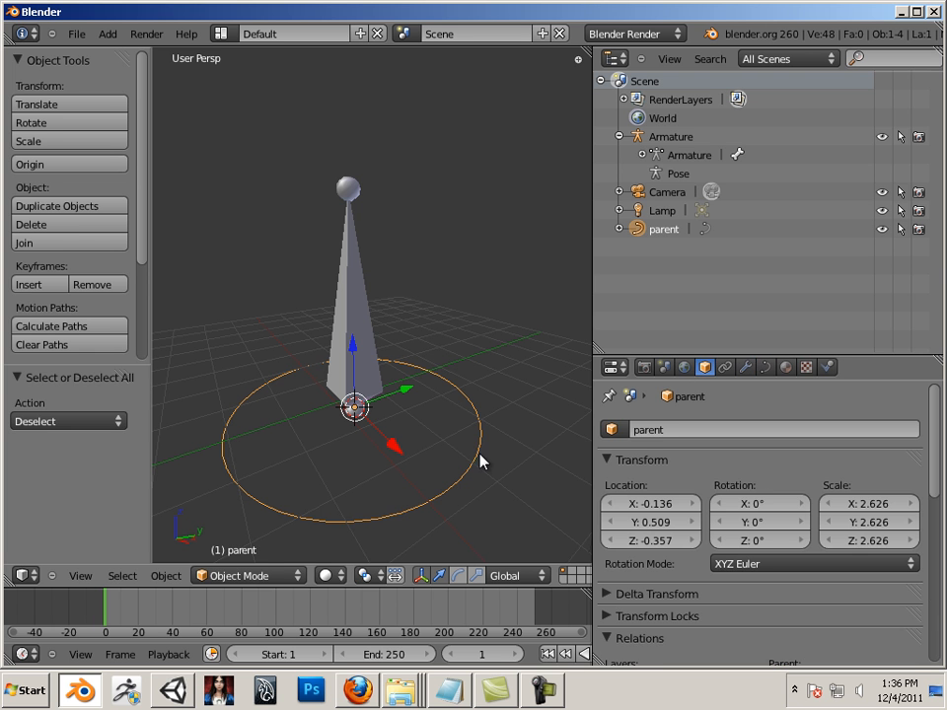
{"action": "right_click", "coordinate": [369, 309], "text": "shift"}
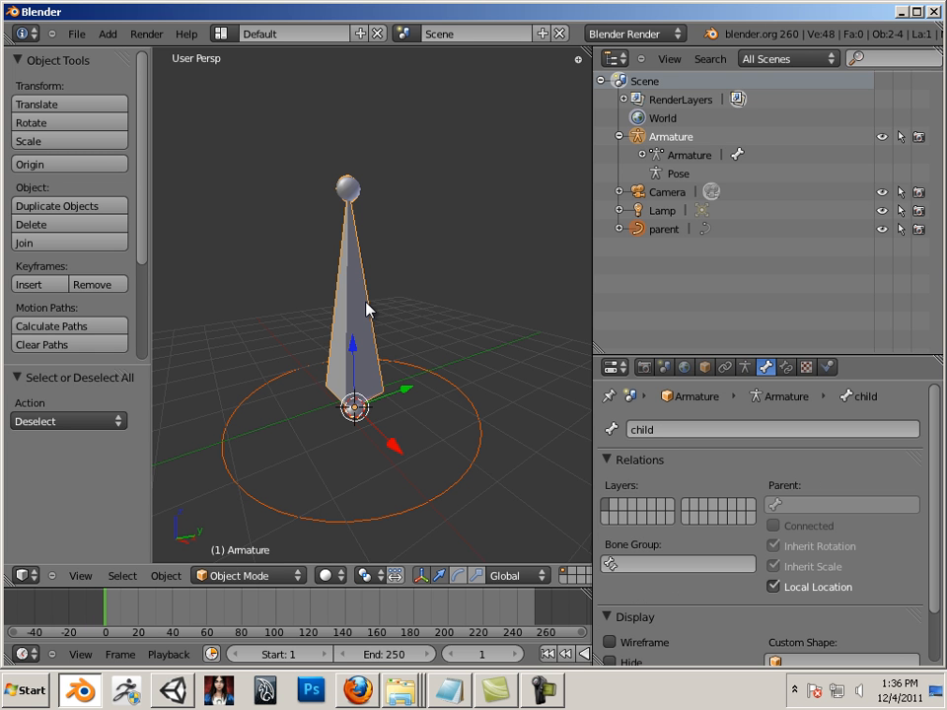
{"action": "key", "text": "ctrl+p"}
{"action": "key", "text": "ctrl+p"}
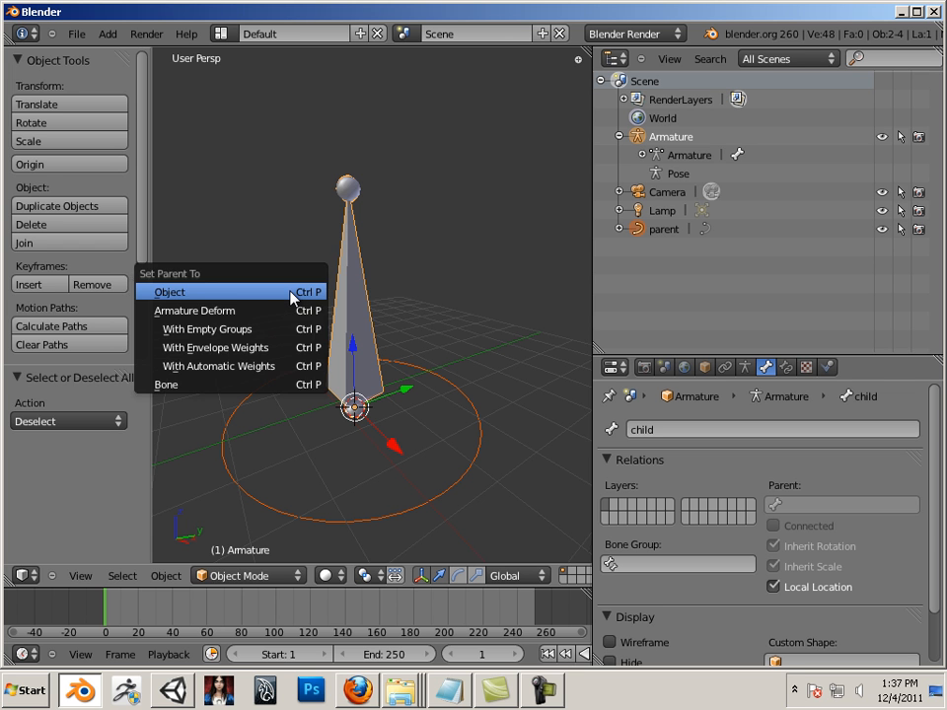
{"action": "left_click", "coordinate": [230, 385]}
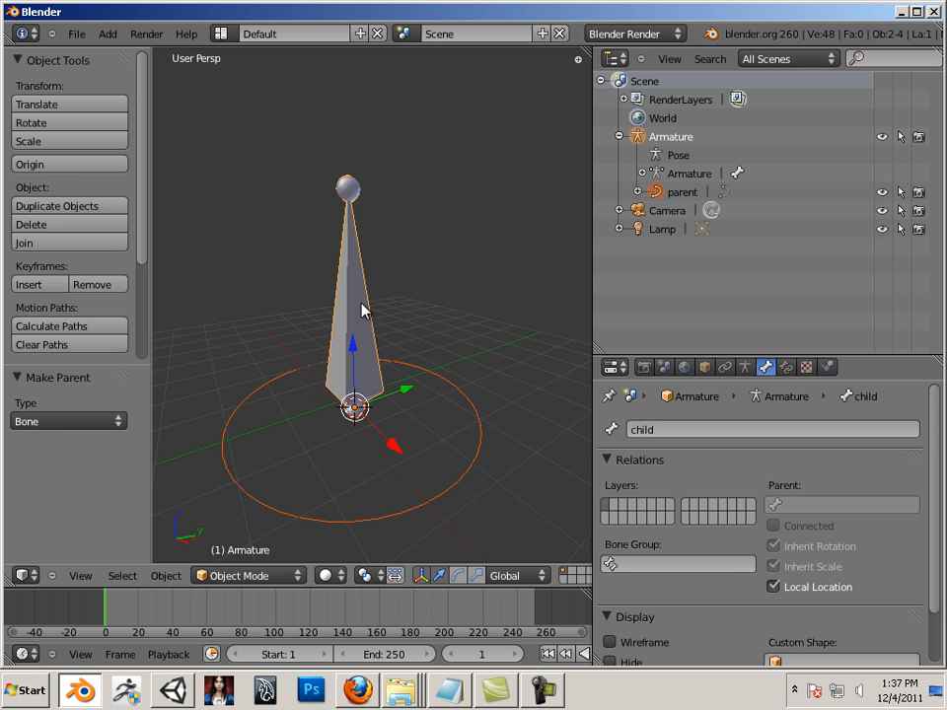
- Switch the armature to Pose Mode and move its child bone up about 3.168 units along the Z axis
{"action": "left_click", "coordinate": [237, 576]}
{"action": "left_click", "coordinate": [198, 515]}
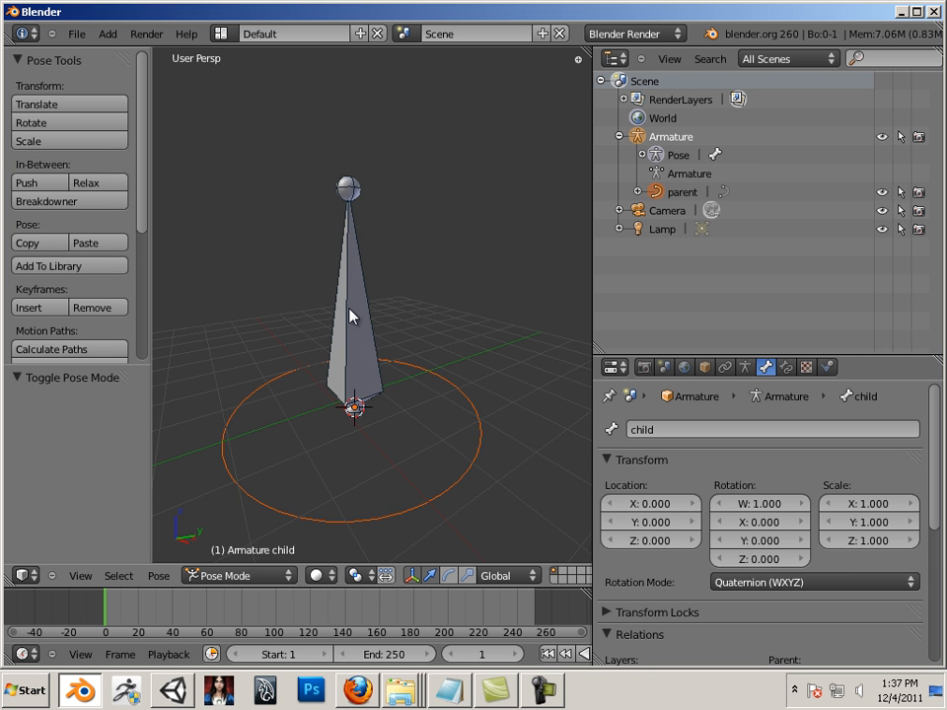
{"action": "right_click", "coordinate": [349, 309]}
{"action": "scroll", "coordinate": [396, 371], "scroll_direction": "down", "scroll_amount": 2}
{"action": "left_click_drag", "start_coordinate": [356, 312], "coordinate": [367, 227]}
{"action": "middle_click_drag", "start_coordinate": [426, 303], "coordinate": [430, 352]}
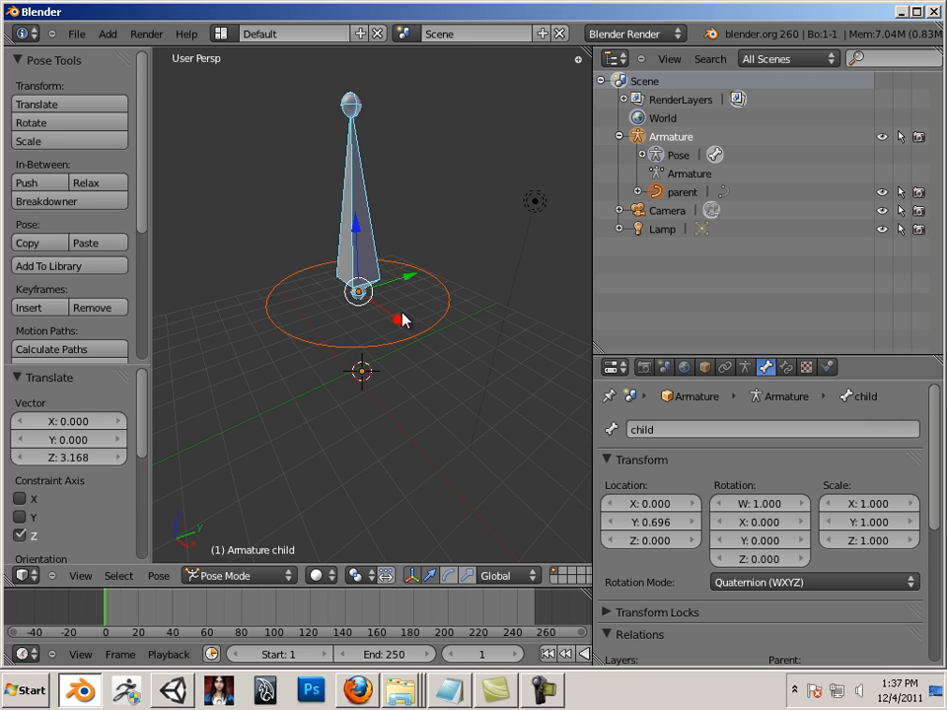
- Test rotating the child bone with the rotation manipulator and undo the rotation
{"action": "key", "text": "e"}
{"action": "mouse_move", "coordinate": [333, 250]}
{"action": "left_mouse_down"}
{"action": "mouse_move", "coordinate": [296, 267]}
{"action": "mouse_move", "coordinate": [359, 237]}
{"action": "mouse_move", "coordinate": [322, 253]}
{"action": "left_mouse_up"}
{"action": "key", "text": "ctrl+z"}
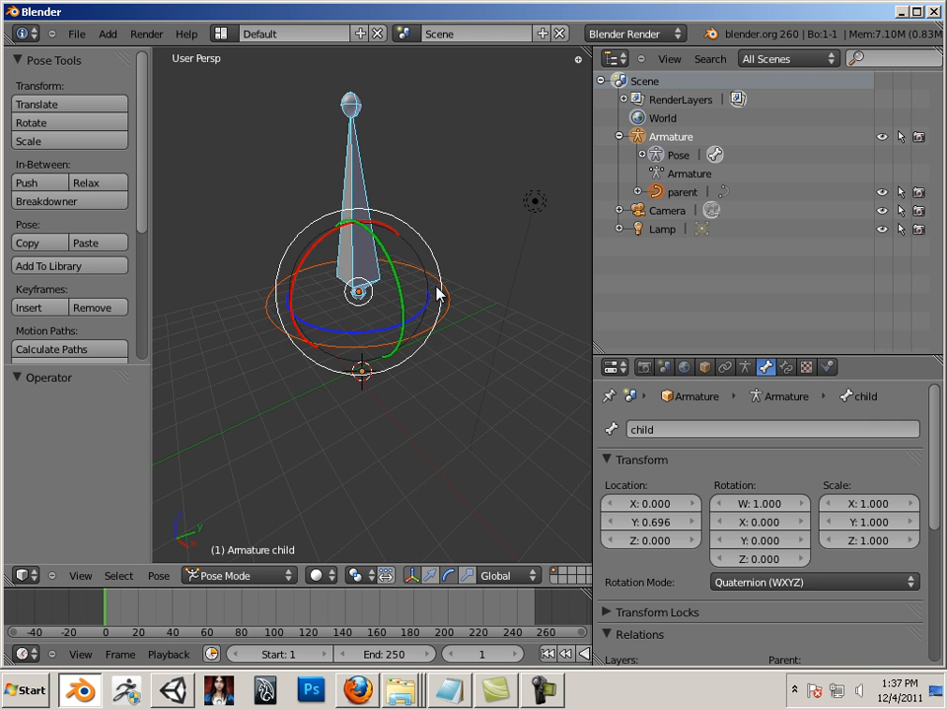
- Scale the child bone uniformly by about 1.436 to test the circle parented to it
{"action": "key", "text": "r"}
{"action": "key", "text": "s"}
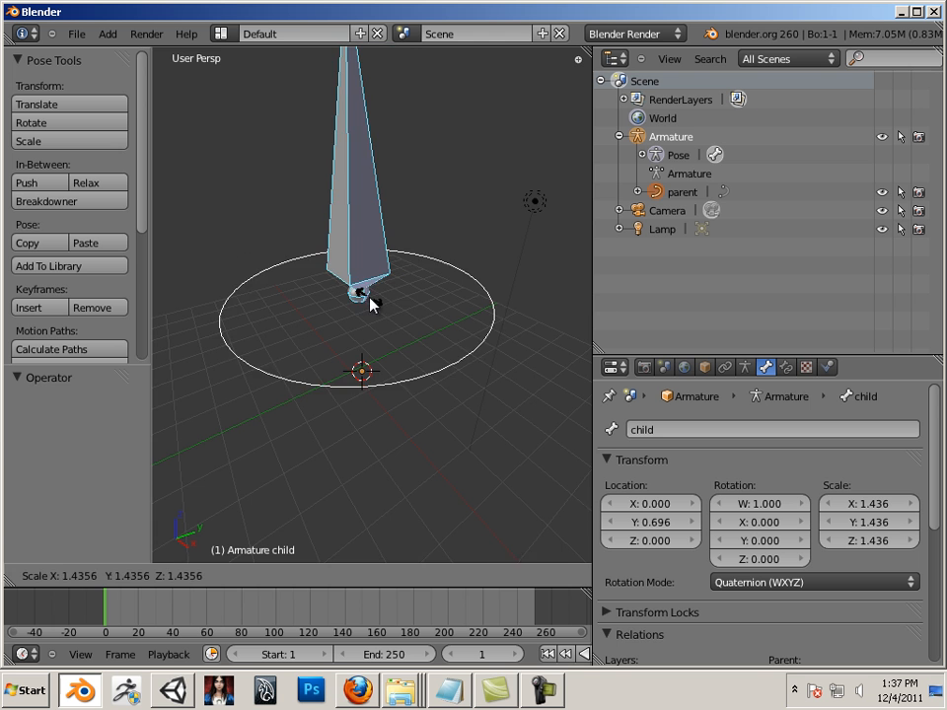
{"action": "left_click", "coordinate": [370, 302]}
{"action": "middle_click_drag", "start_coordinate": [518, 416], "coordinate": [538, 417]}
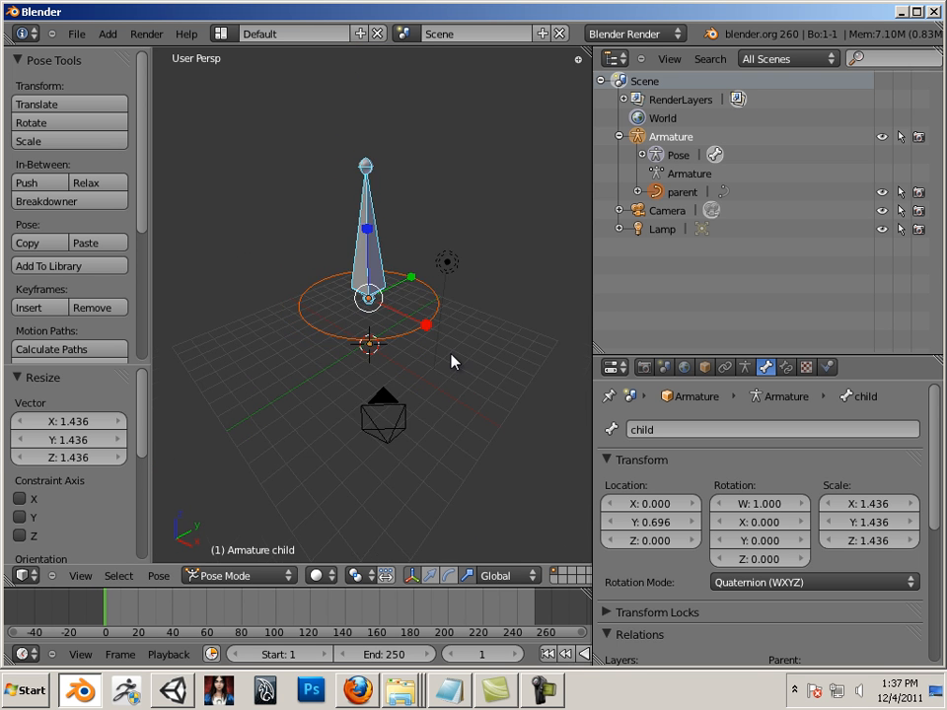
{"action": "middle_click_drag", "start_coordinate": [452, 359], "coordinate": [438, 402]}
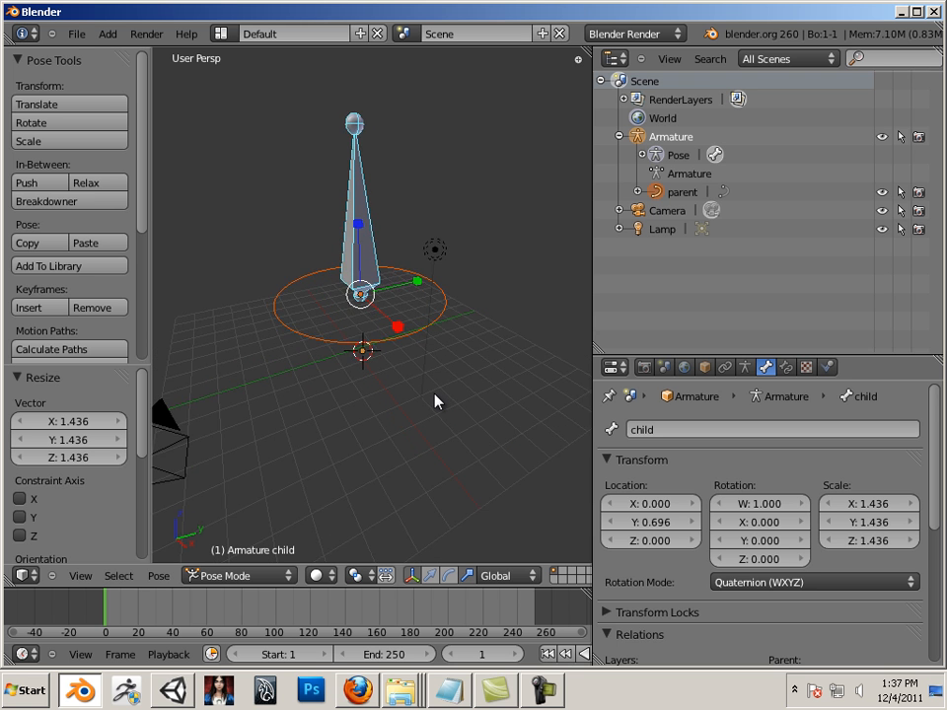
{"action": "scroll", "coordinate": [434, 402], "scroll_direction": "up", "scroll_amount": 3}
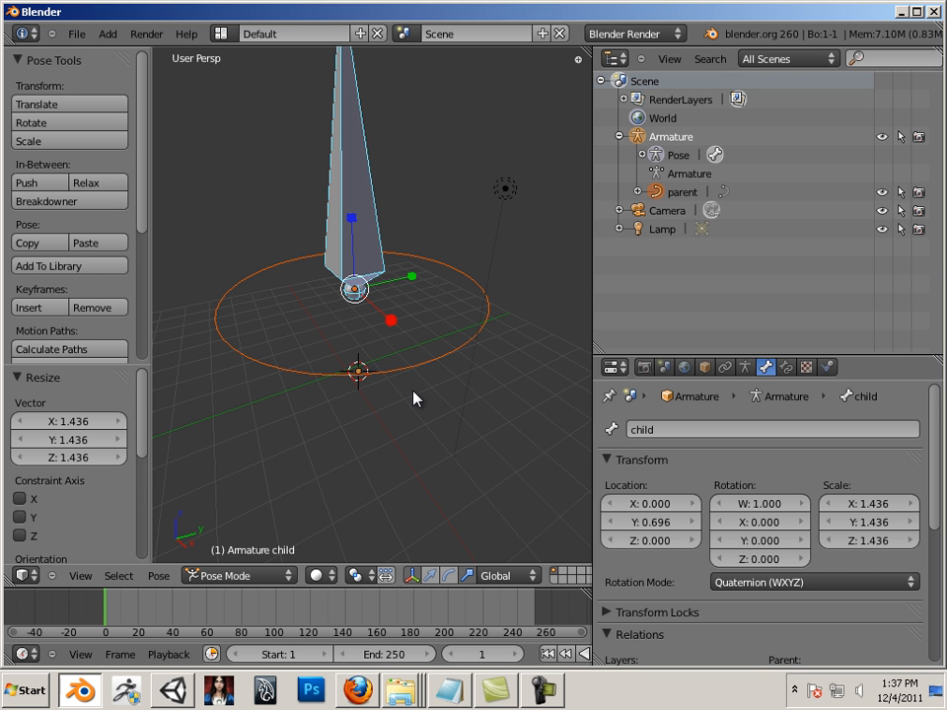